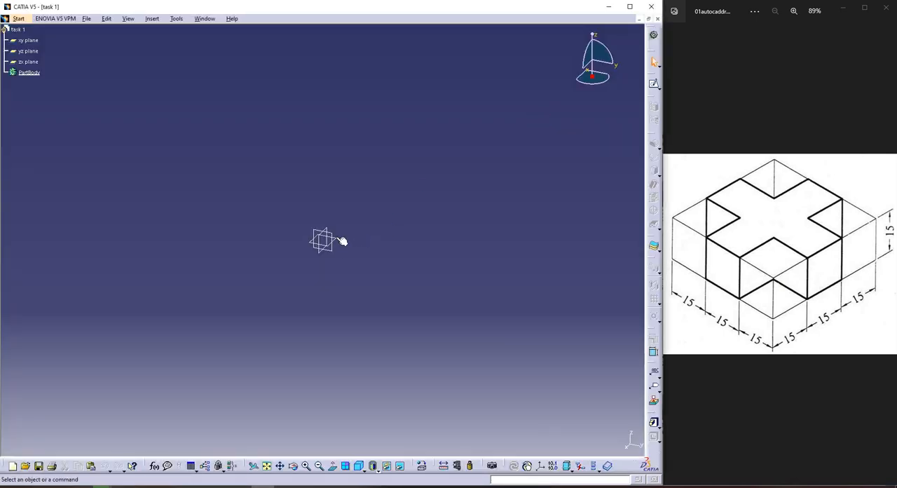
Sketch a closed cross-shaped profile around the origin on the xy plane, about 117 mm wide and 97 mm tall
left_click(654, 83)
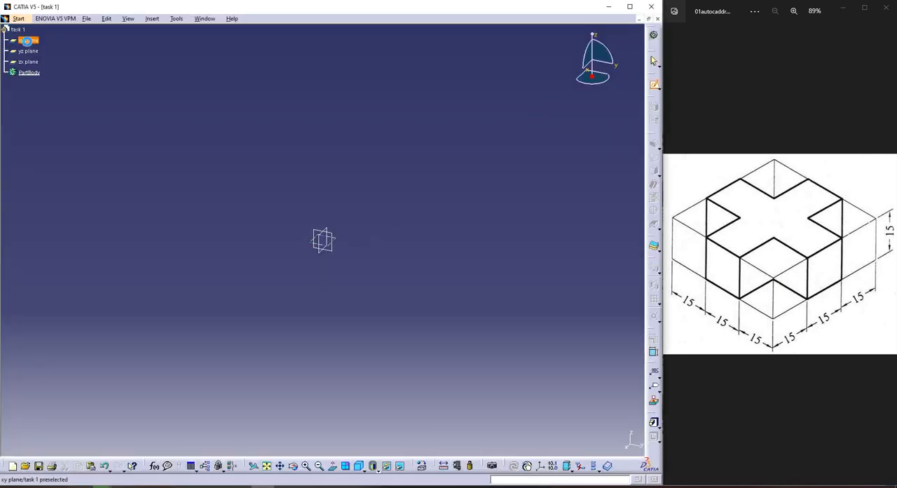
left_click(26, 40)
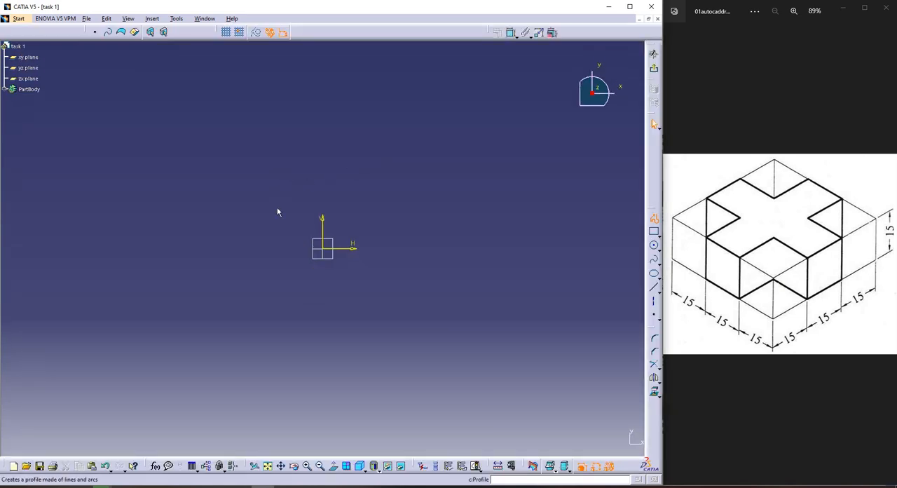
left_click(654, 218)
left_click(374, 166)
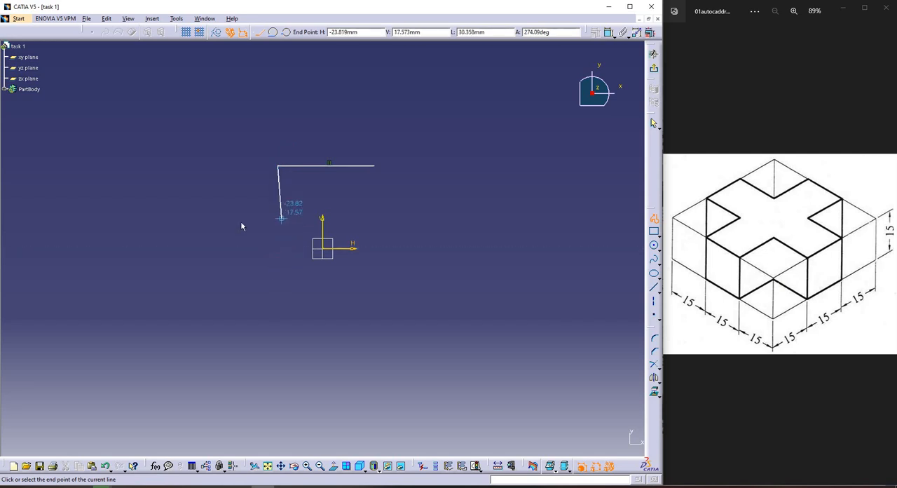
left_click(277, 218)
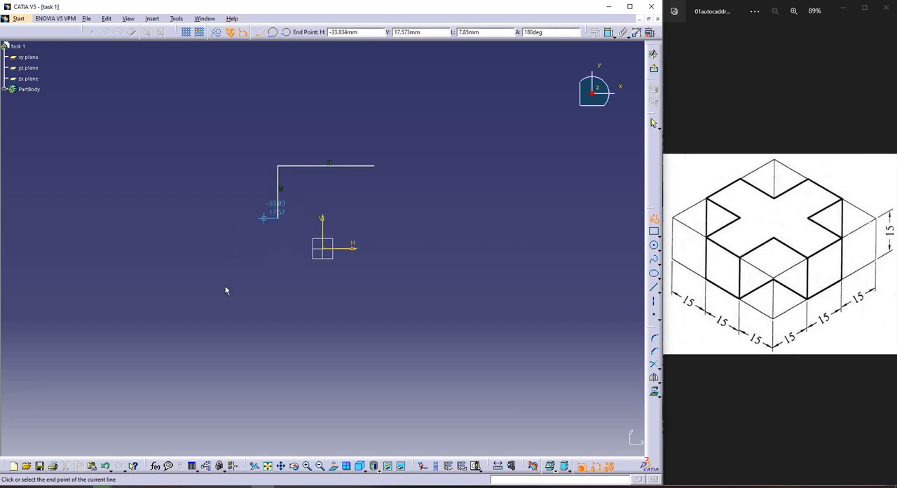
left_click(225, 218)
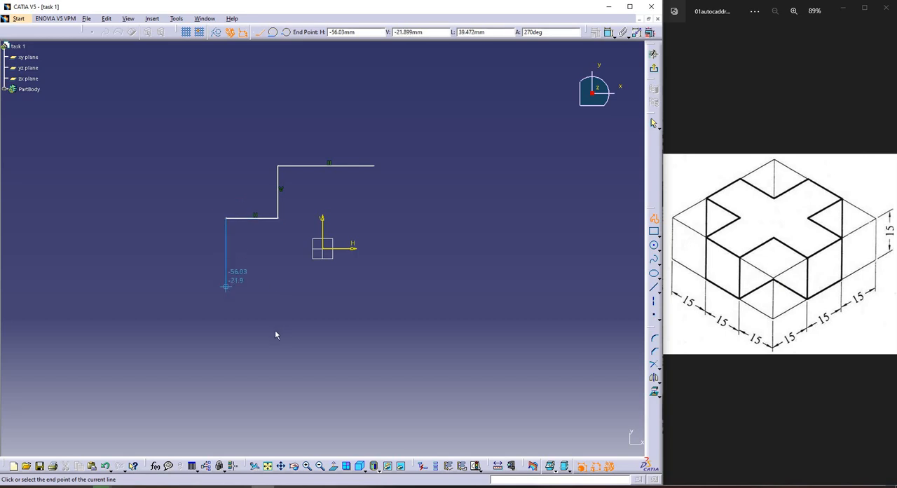
left_click(226, 285)
left_click(274, 285)
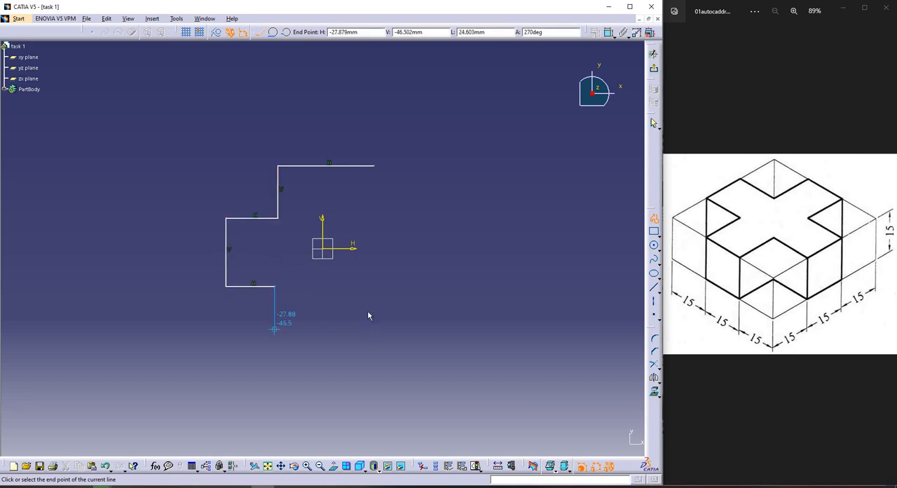
left_click(274, 332)
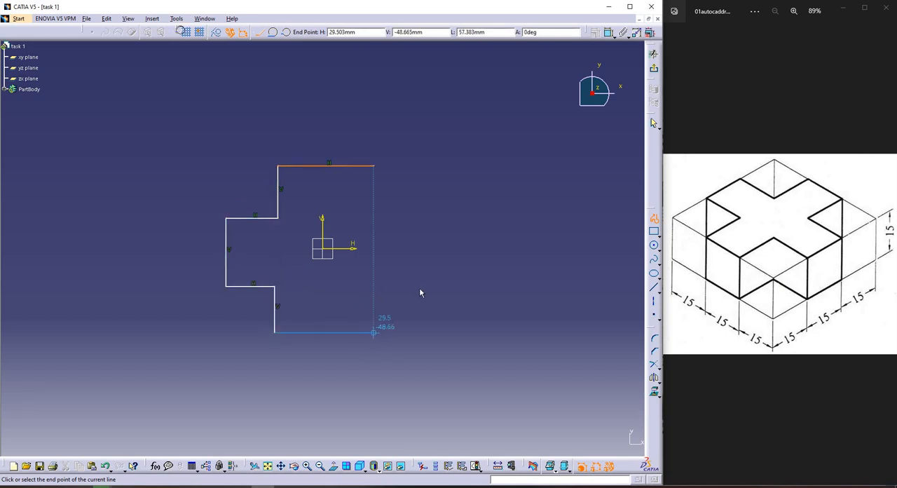
left_click(373, 333)
left_click(374, 285)
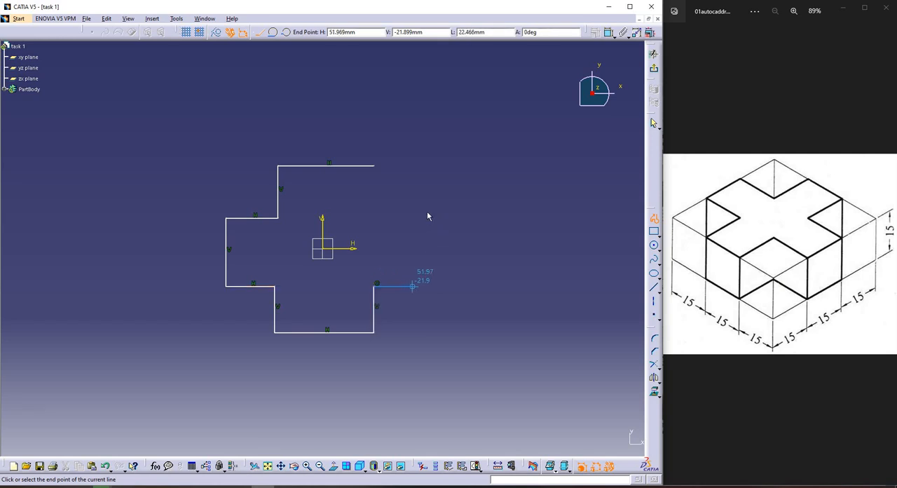
left_click(429, 285)
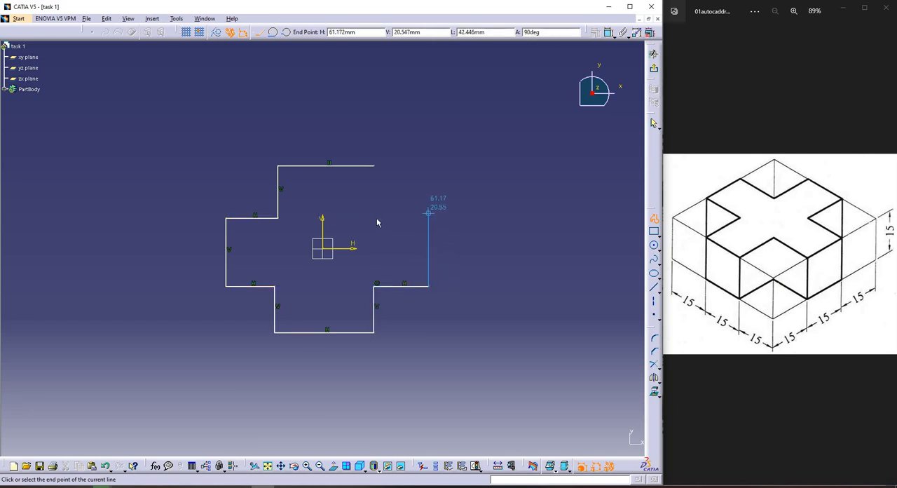
left_click(373, 178)
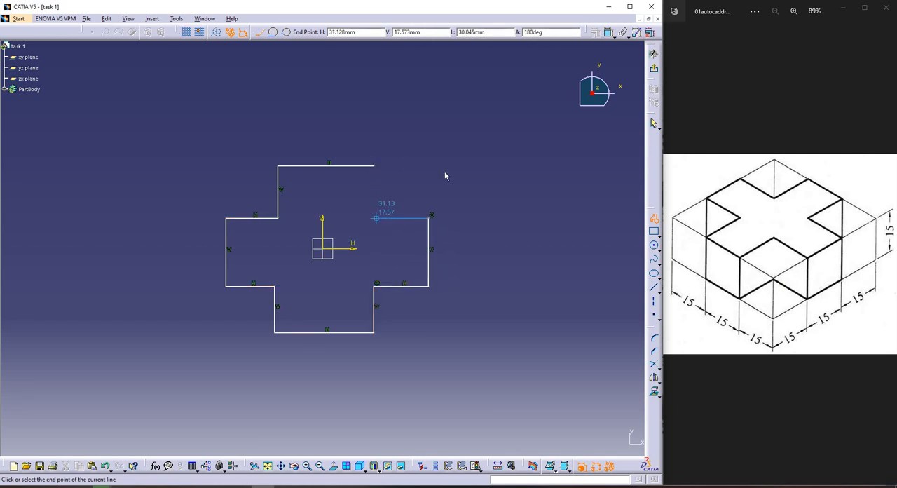
left_click(376, 218)
left_click(374, 165)
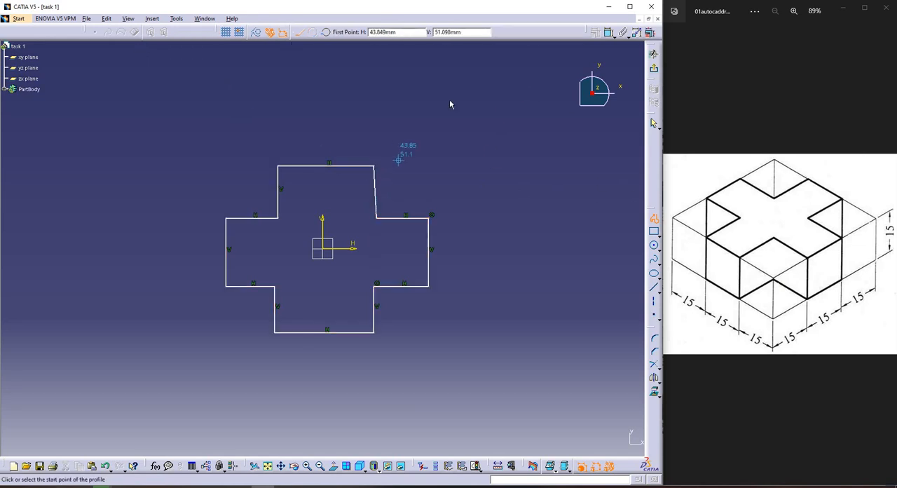
key("Escape")
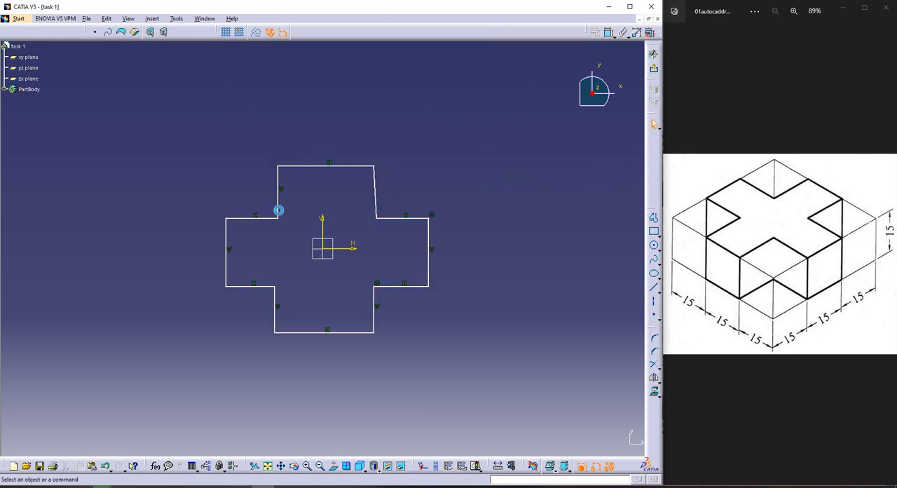
Draw one vertical and one horizontal line across the middle of the cross, joining its opposite outer edges
left_click(654, 218)
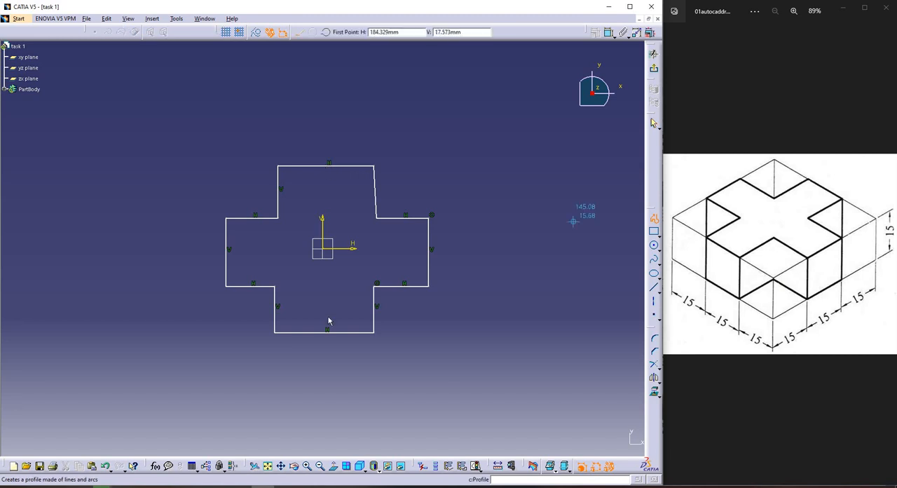
left_click(326, 165)
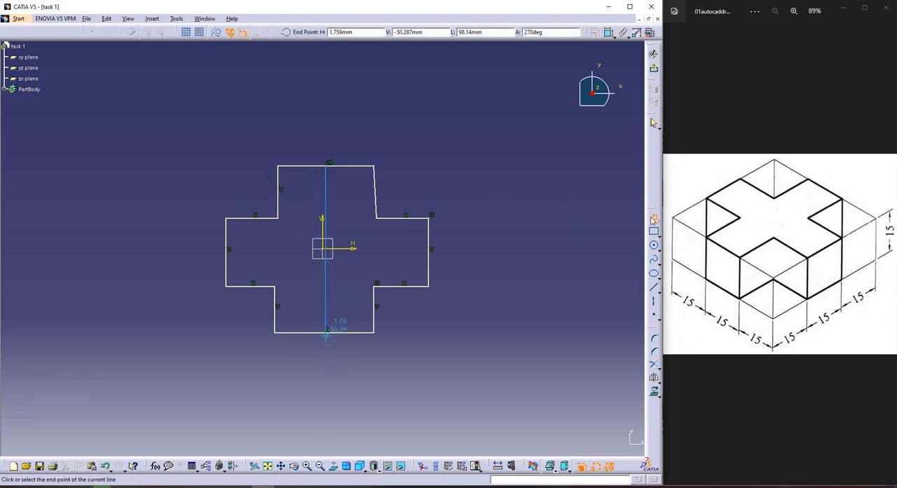
left_click(226, 252)
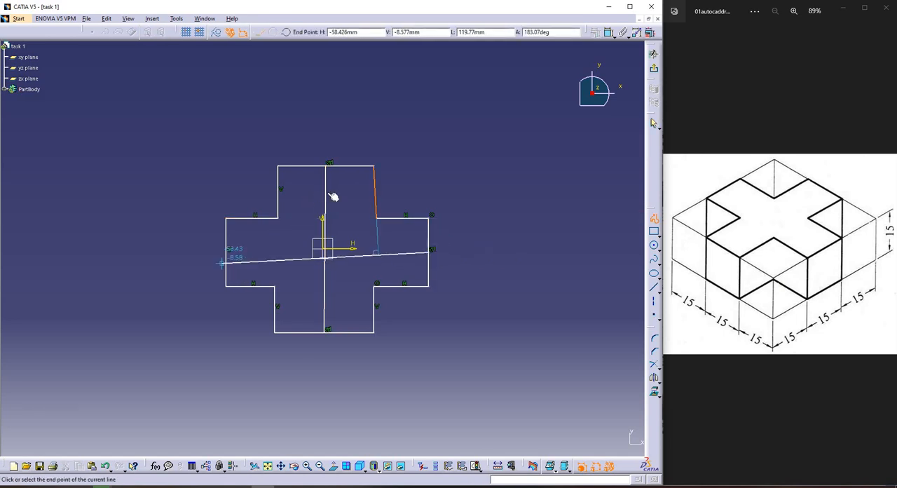
key("Escape")
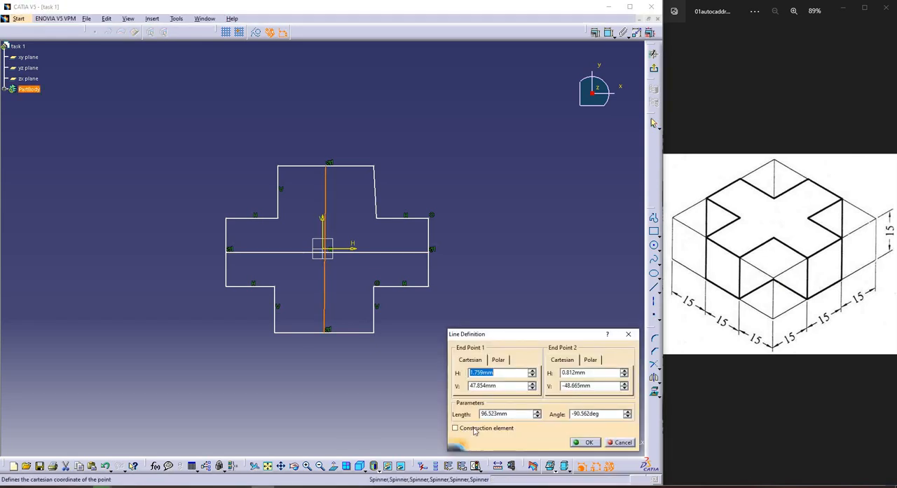
Convert the vertical and horizontal middle lines into construction elements
left_click(494, 428)
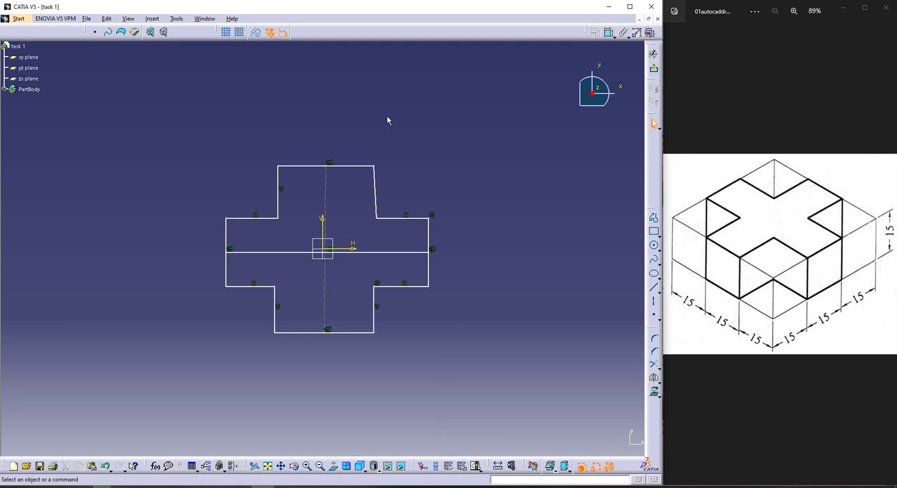
left_click(364, 252)
left_click(256, 32)
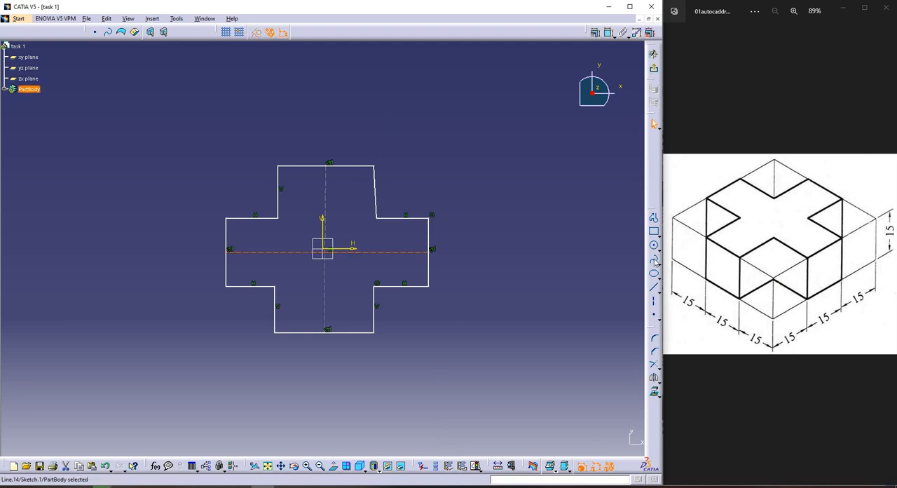
left_click(597, 213)
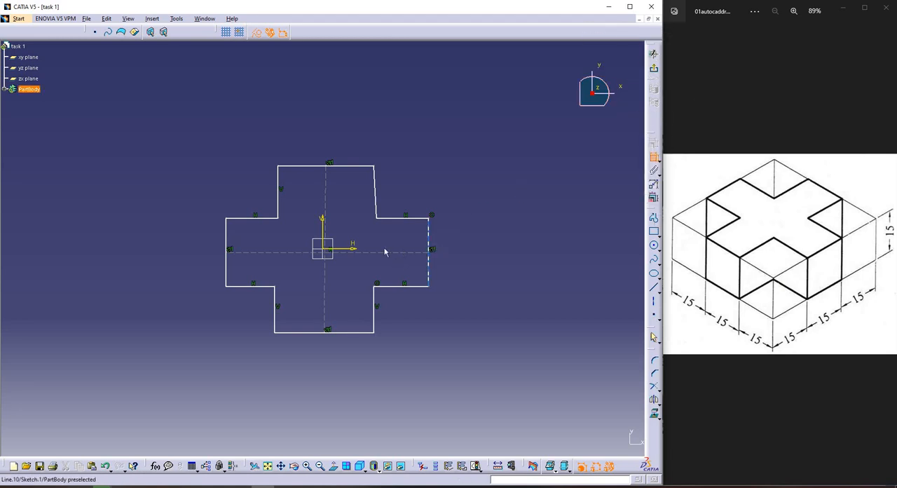
Constrain the horizontal construction line as coincident with the sketch's H axis
left_click(329, 251)
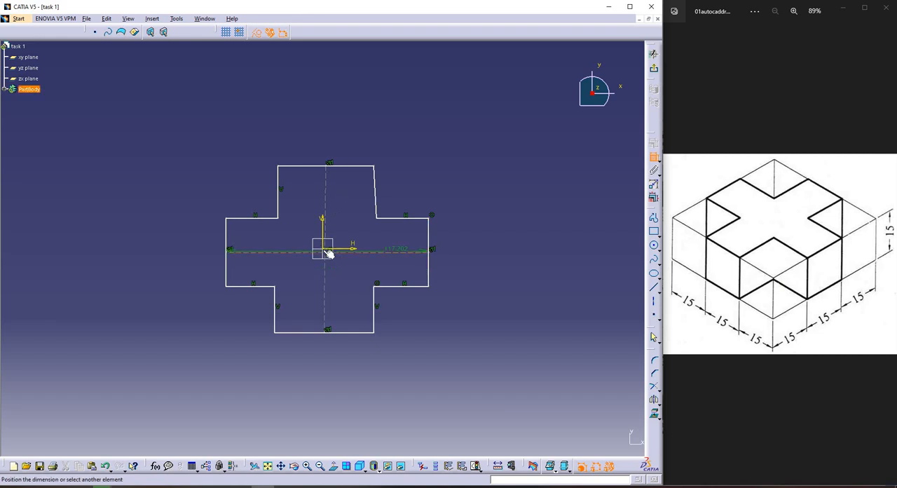
scroll(327, 232, "up", 1)
mouse_move(361, 281)
middle_mouse_down("ctrl")
mouse_move(324, 230)
mouse_move(324, 209)
middle_mouse_up("ctrl")
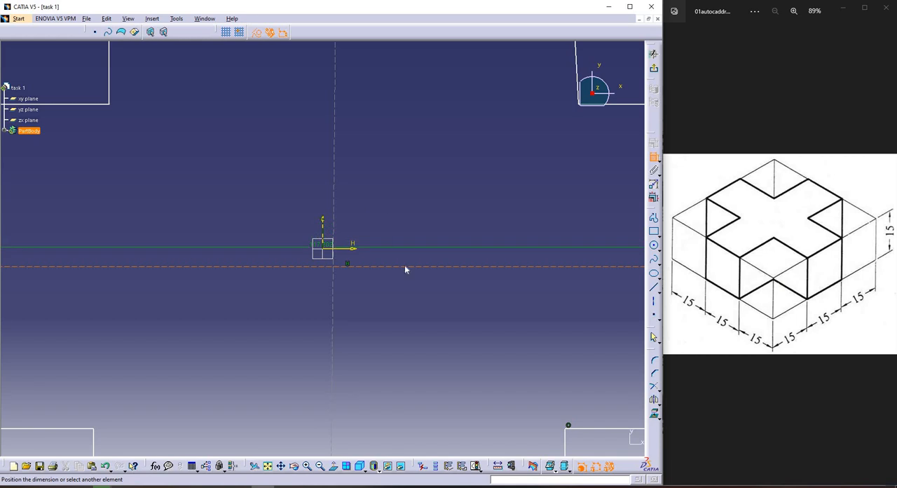
right_click(376, 200)
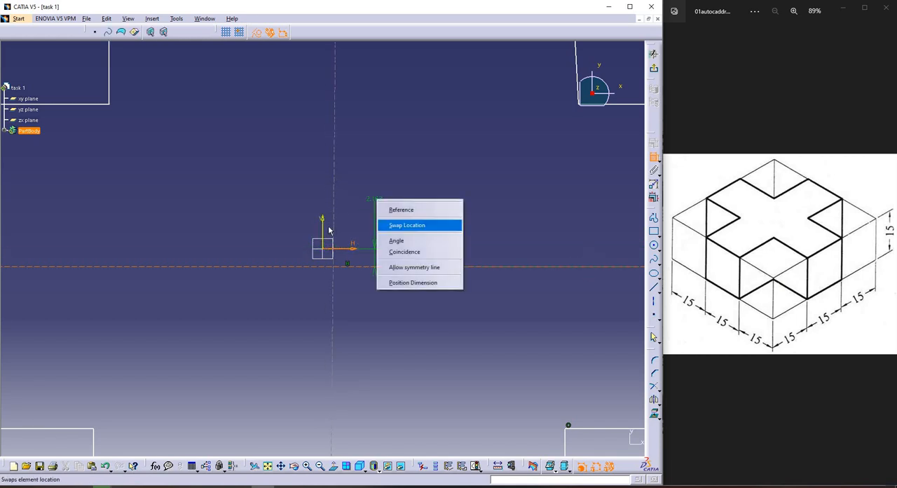
left_click(417, 251)
Constrain the vertical construction line as coincident with the sketch's V axis
left_click(334, 232)
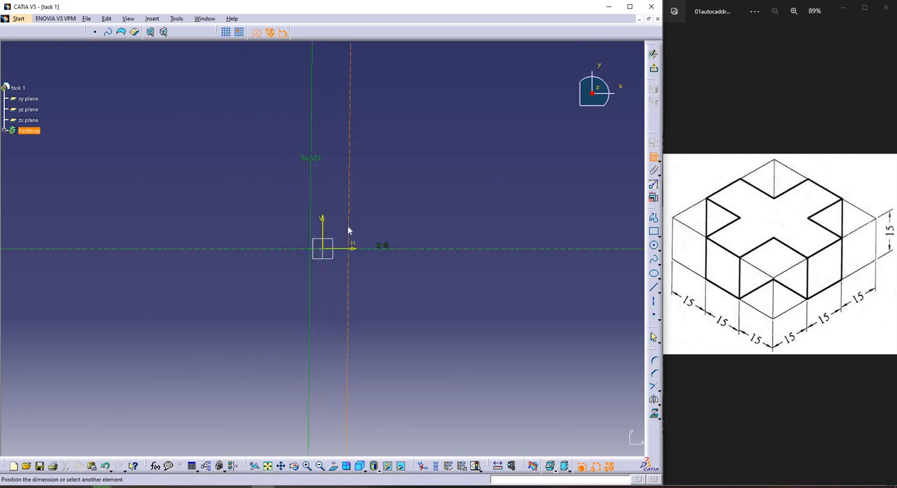
right_click(312, 158)
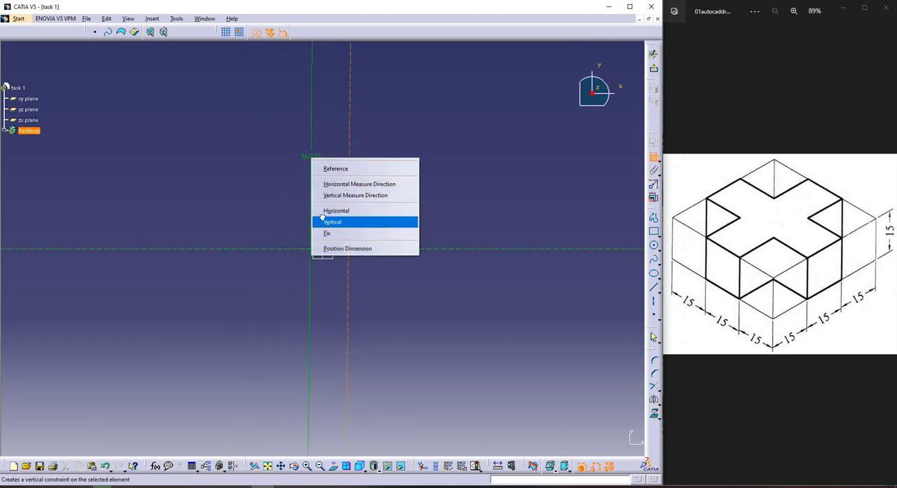
left_click(321, 185)
left_click(324, 228)
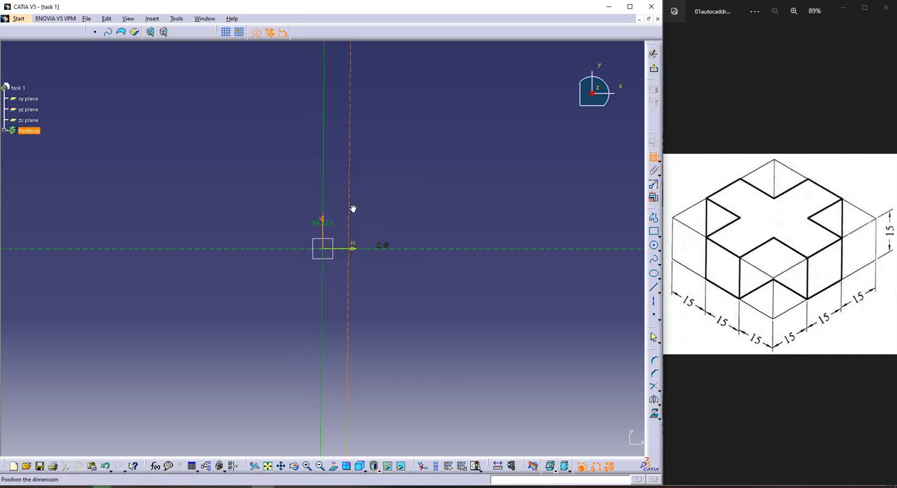
right_click(317, 178)
left_click(345, 216)
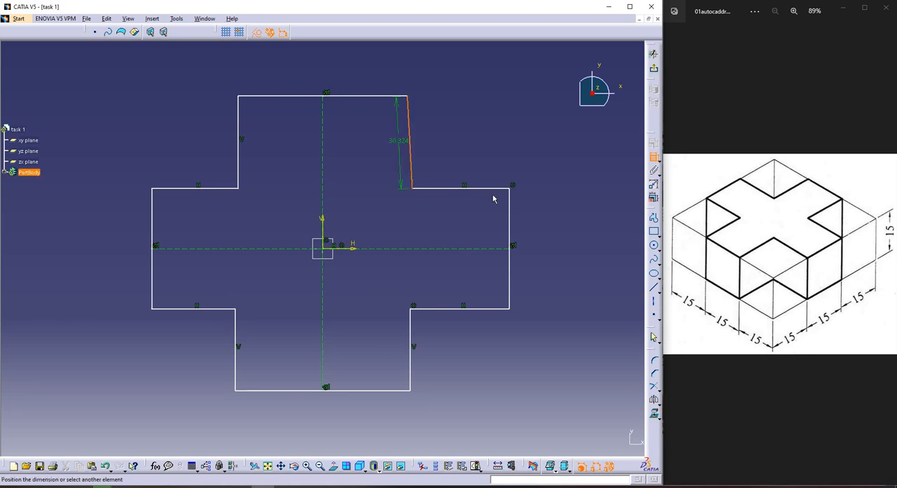
Try a horizontal constraint on the slanted right edge of the cross's upper arm, and undo it
left_click(410, 143)
right_click(444, 147)
key("Return")
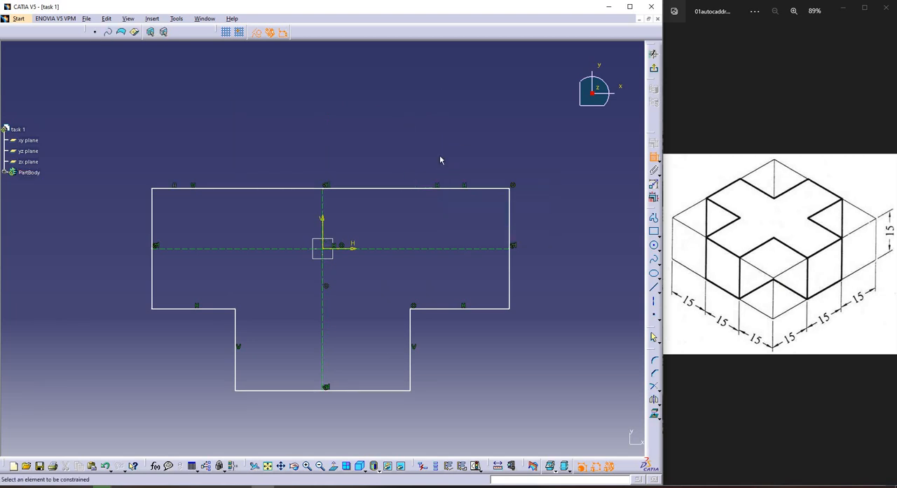
key("Escape")
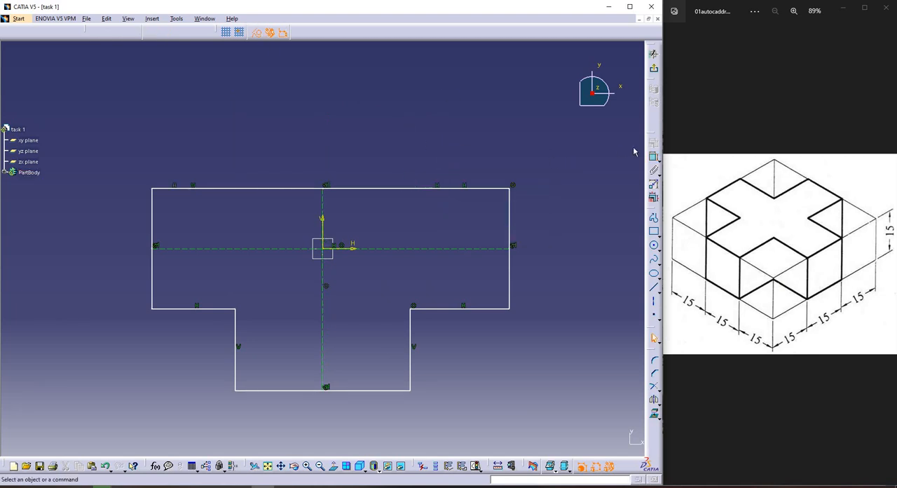
key("ctrl+z")
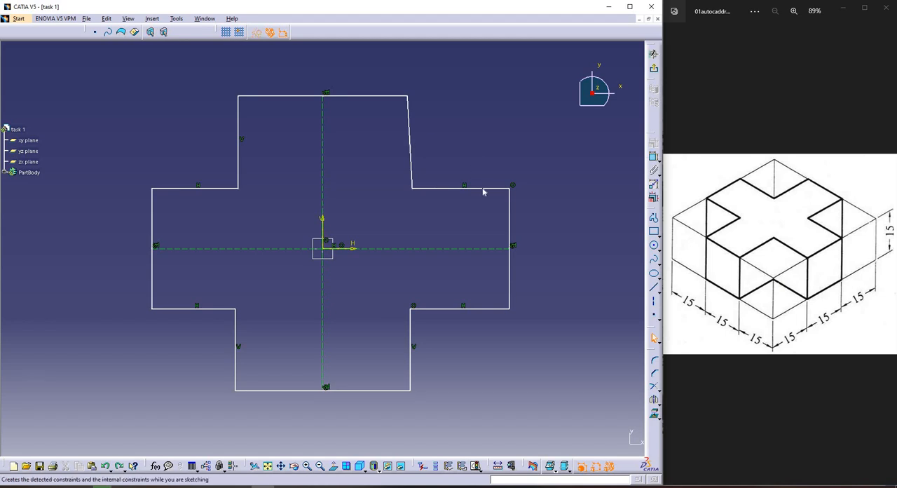
Apply a vertical constraint to the slanted right edge of the cross's upper arm
left_click(654, 158)
left_click(410, 143)
right_click(445, 137)
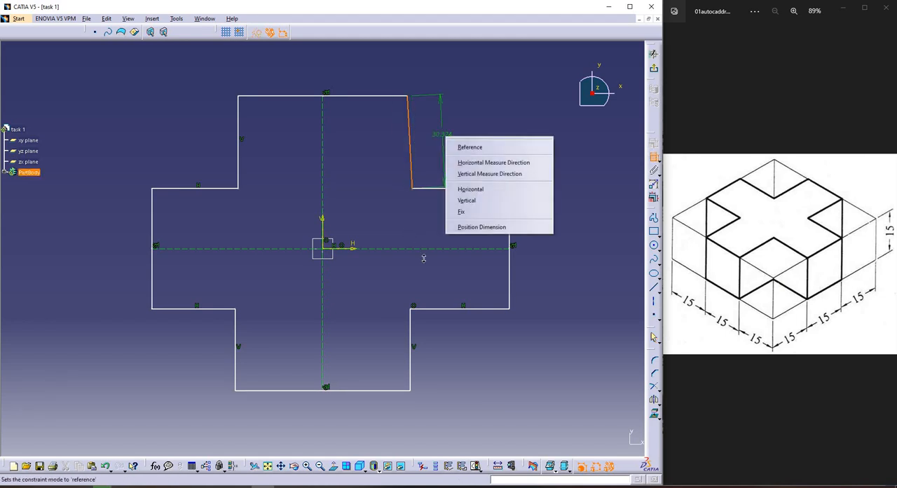
left_click(487, 201)
Constrain the upper horizontal edges of the cross's left and right arms as coincident with each other
middle_click_drag(481, 195, 151, 254)
left_click(236, 192)
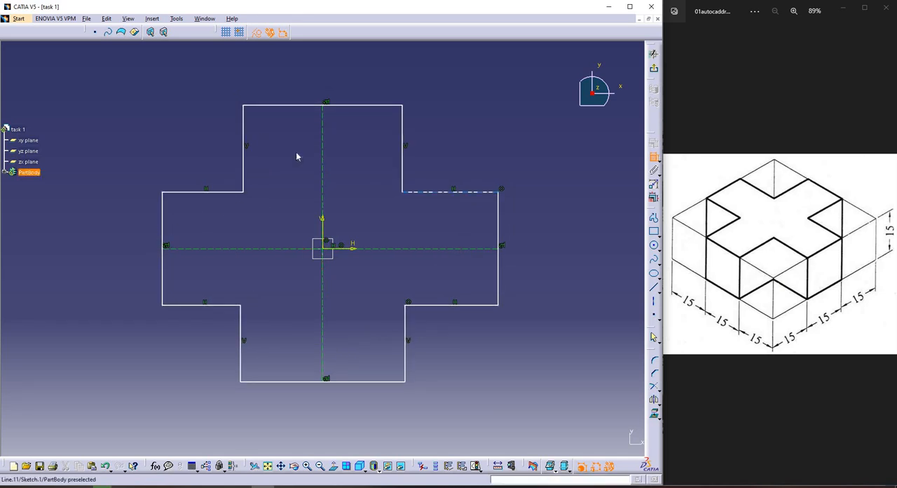
left_click(227, 192)
right_click(297, 153)
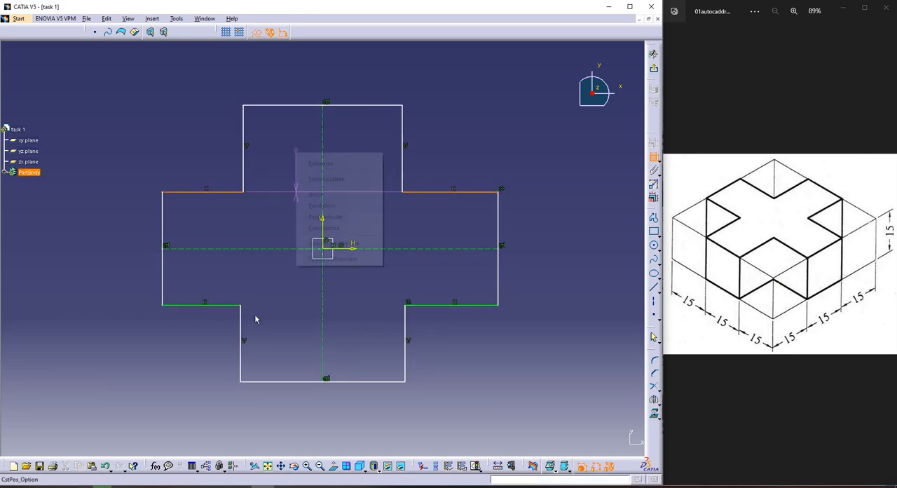
left_click(328, 228)
Constrain the left vertical edges of the cross's upper and lower arms as coincident with each other
left_click(243, 171)
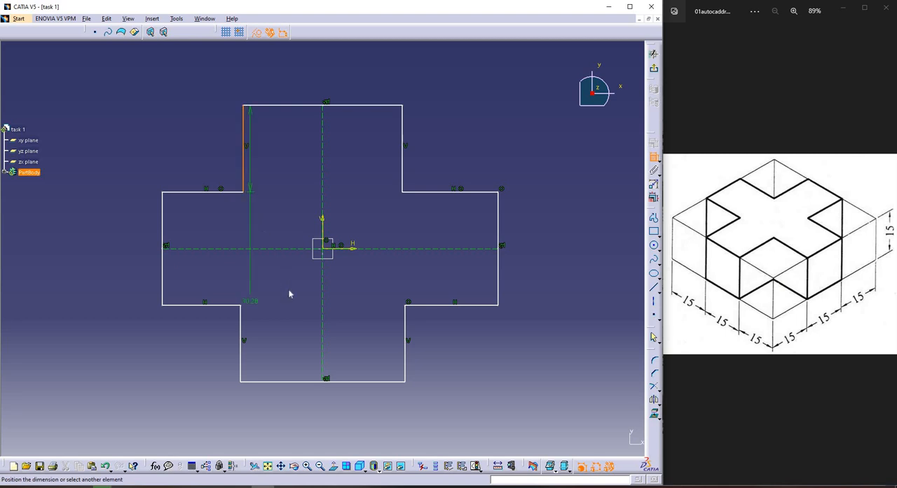
left_click(240, 321)
right_click(251, 214)
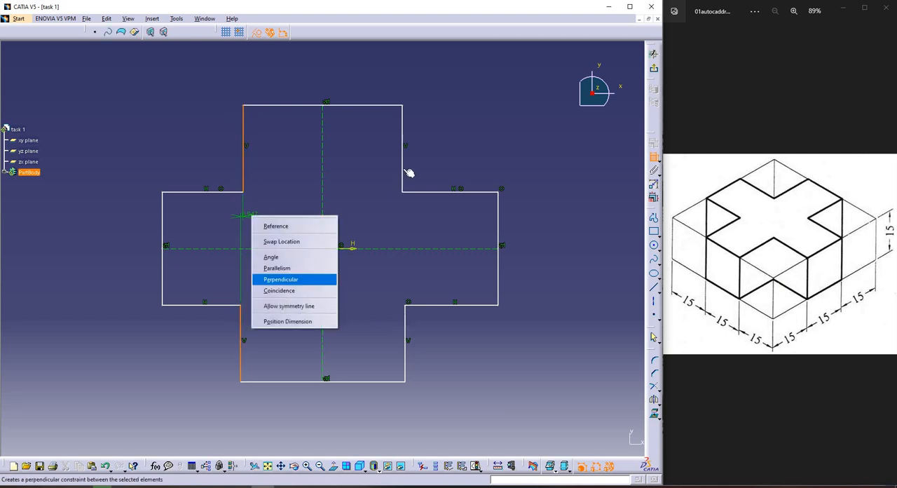
left_click(282, 291)
Constrain the right vertical edges of the cross's lower and upper arms as coincident with each other
left_click(402, 323)
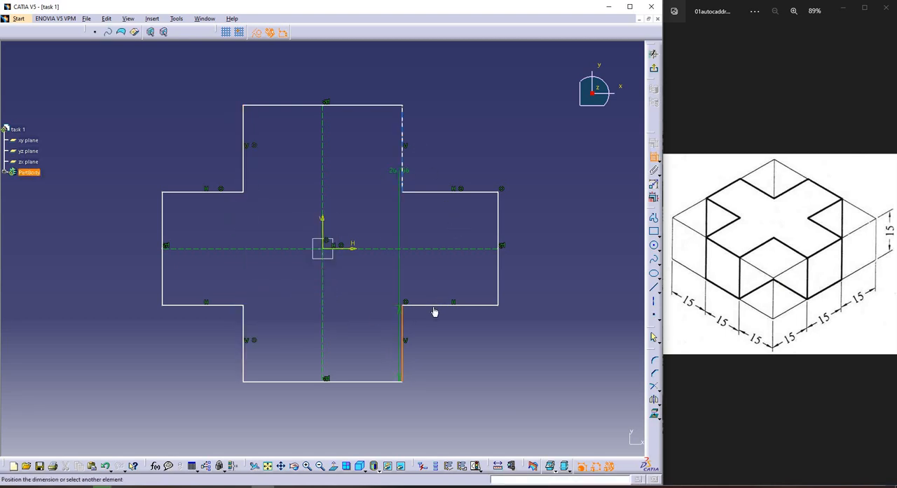
left_click(402, 167)
right_click(419, 149)
left_click(448, 225)
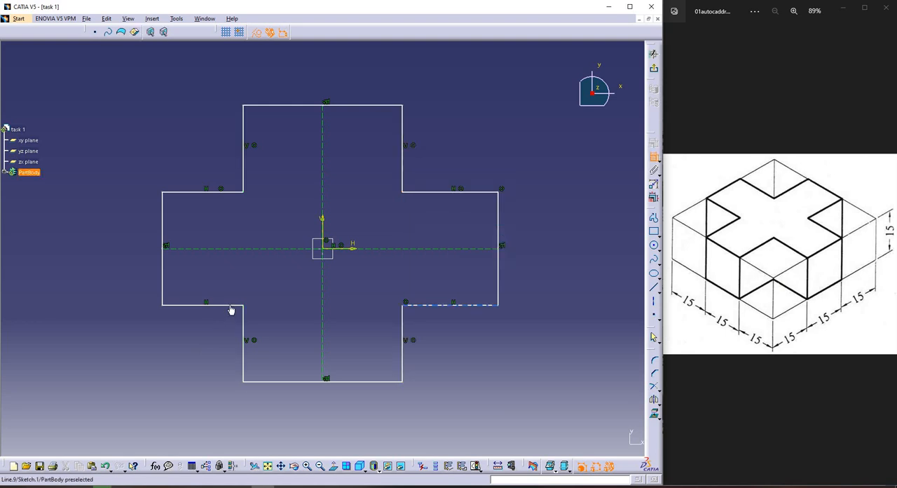
Constrain the lower horizontal edges of the cross's right and left arms as coincident with each other
left_click(457, 305)
left_click(232, 305)
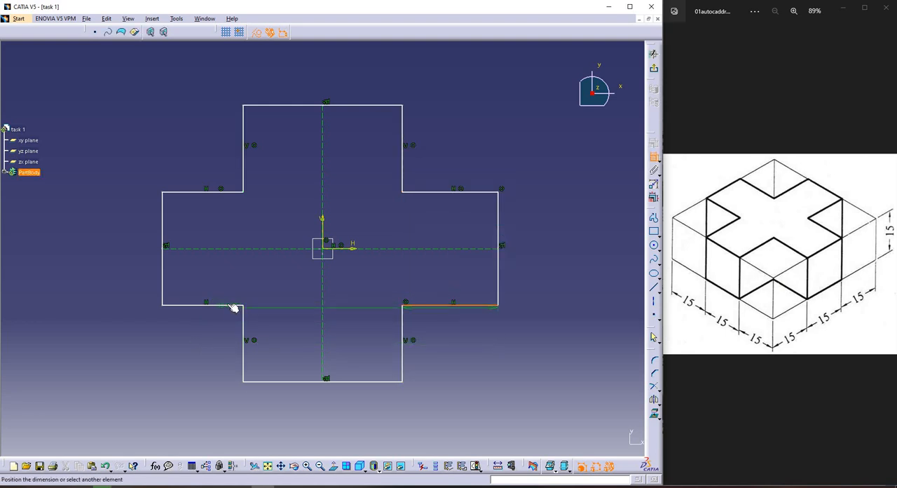
right_click(255, 256)
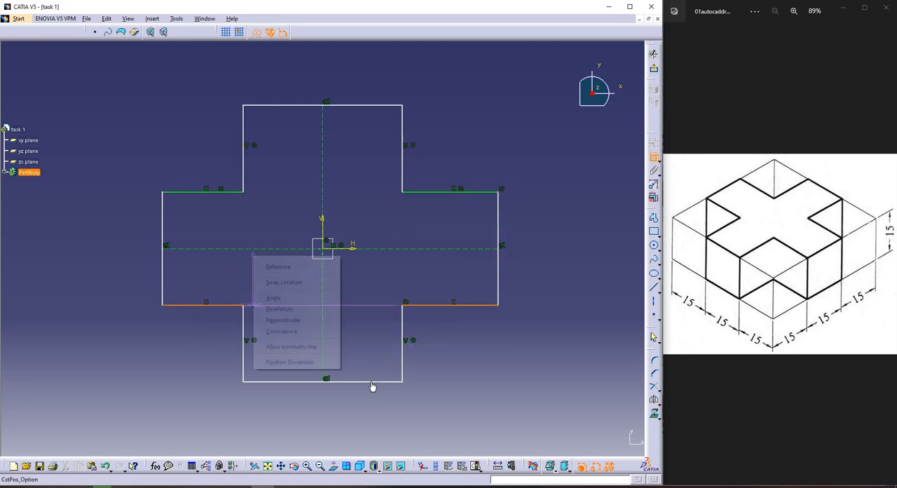
key("c")
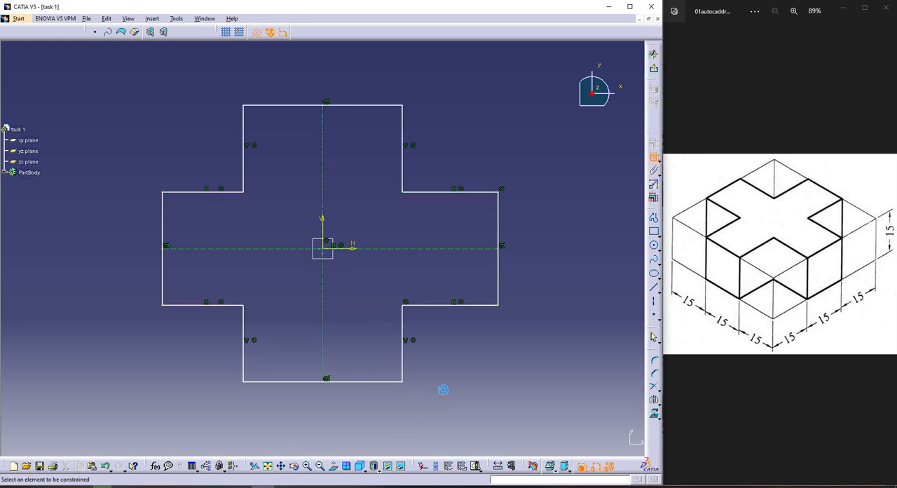
Dimension the width of the cross's lower arm and set it to 15 mm
left_click(440, 393)
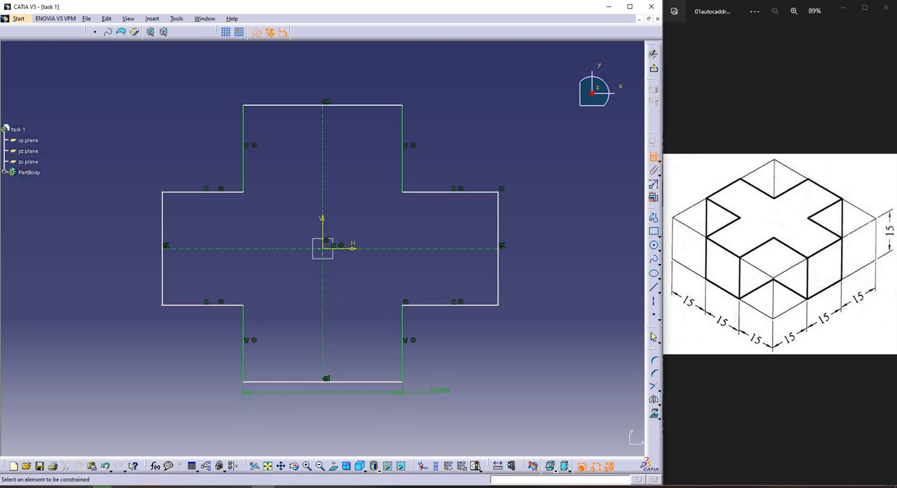
double_click(443, 393)
type("15")
key("Return")
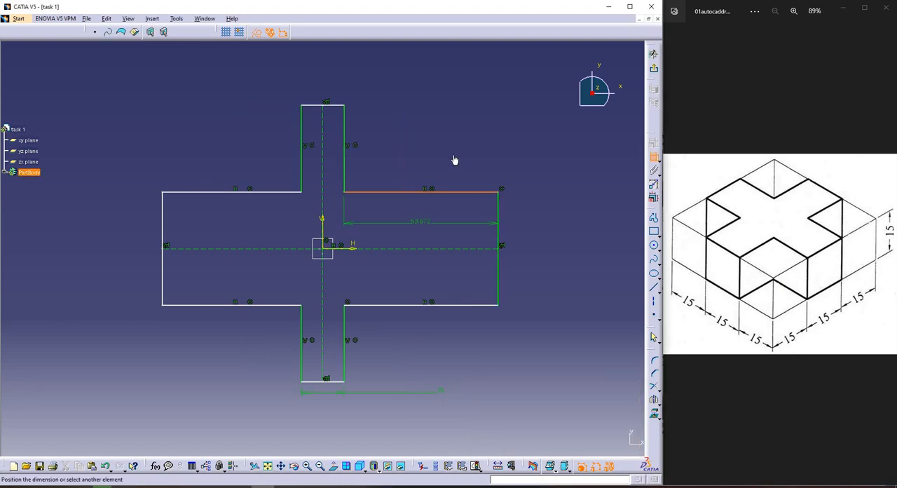
Dimension the length of the cross's right arm along its upper edge and set it to 15 mm
left_click(460, 163)
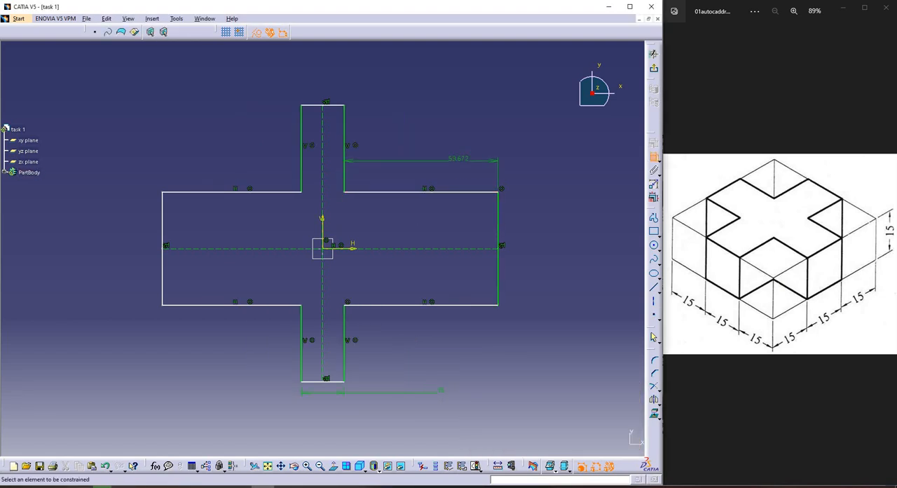
double_click(459, 162)
type("1")
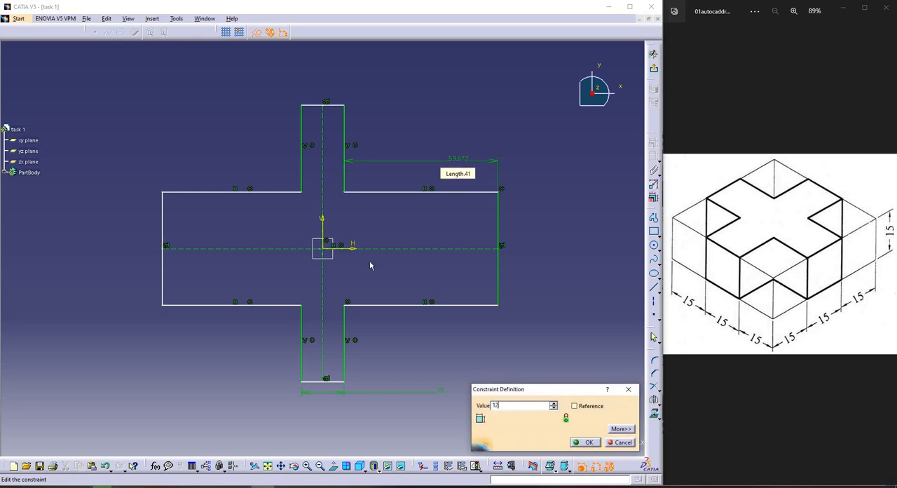
type("5")
key("Return")
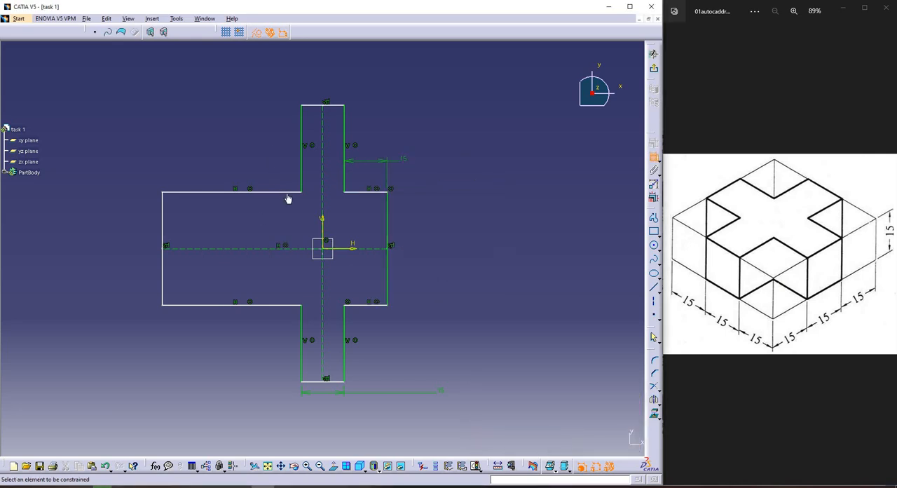
Dimension the length of the cross's left arm along its upper edge and set it to 15 mm
left_click(285, 193)
left_click(265, 149)
double_click(269, 150)
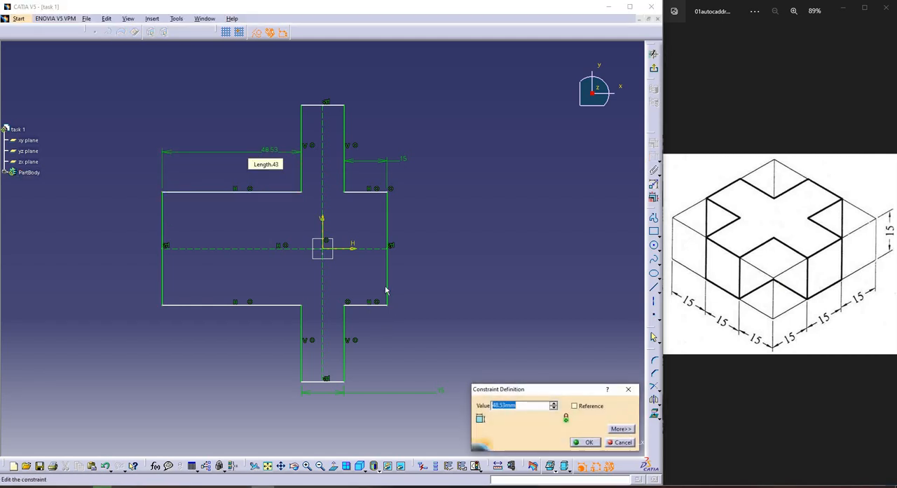
type("15")
key("Return")
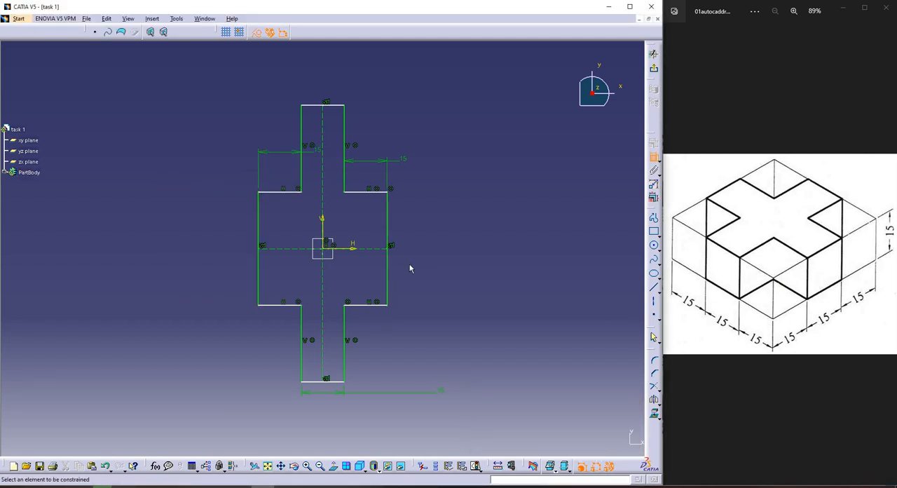
Dimension the vertical end edge of the cross's right arm and set it to 15 mm
left_click(388, 265)
left_click(433, 248)
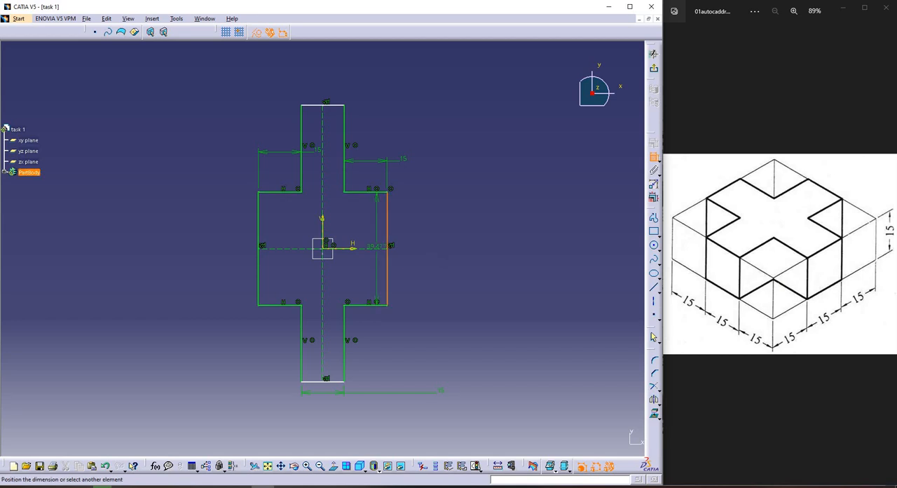
double_click(437, 254)
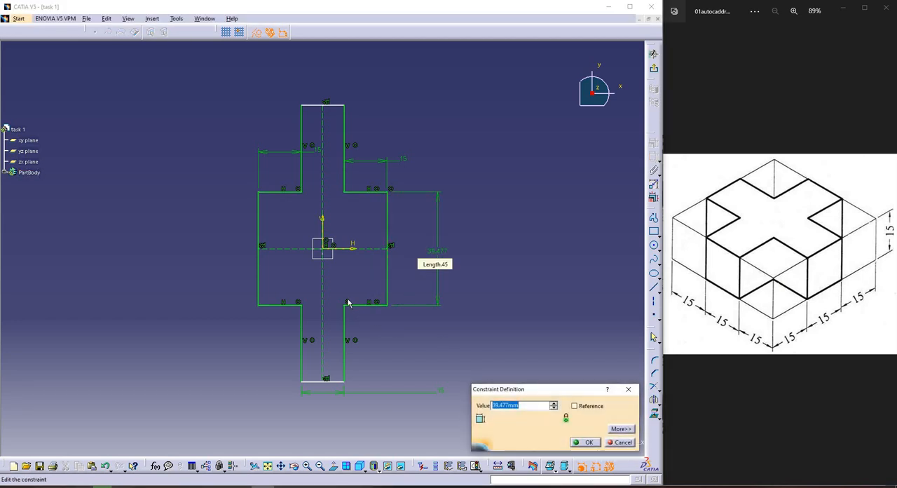
key("Return")
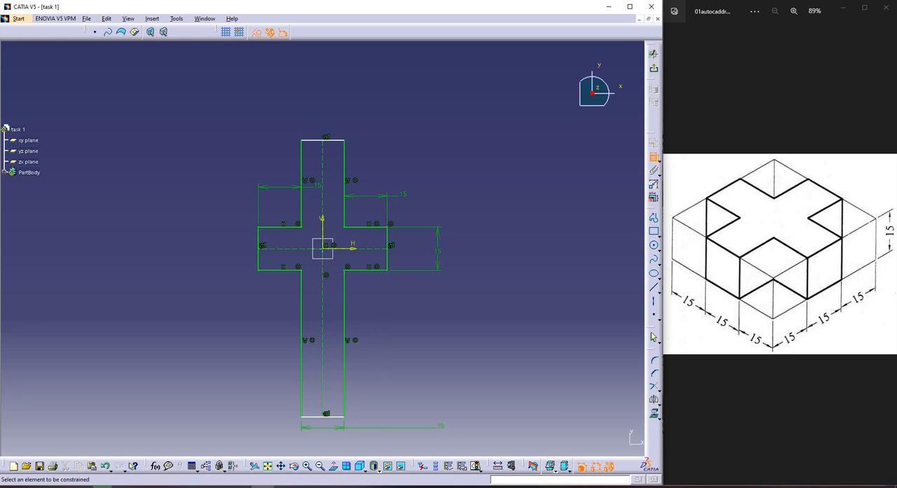
Dimension the length of the cross's lower arm along its right edge and set it to 15 mm
left_click(344, 313)
left_click(375, 311)
double_click(375, 311)
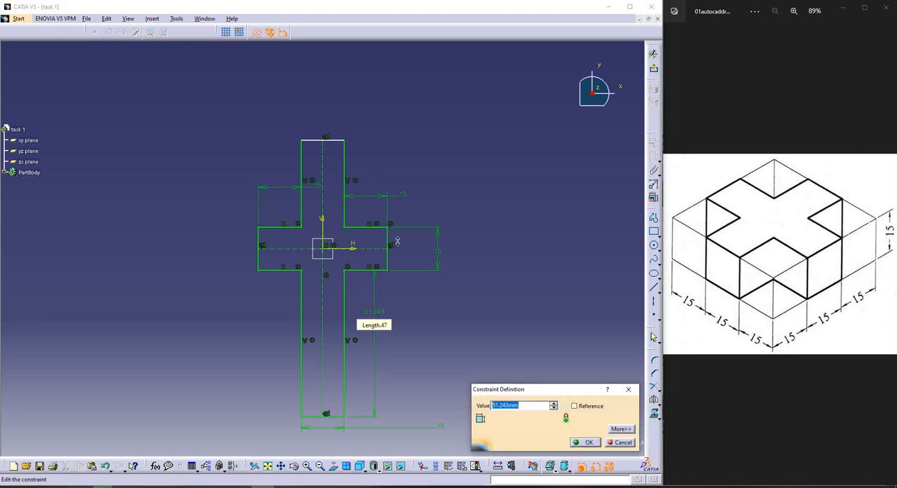
type("15")
key("Return")
Dimension the length of the cross's upper arm along its right edge and set it to 15 mm
mouse_move(394, 177)
middle_mouse_down()
mouse_move(395, 192)
mouse_move(390, 183)
middle_mouse_up()
left_click(339, 183)
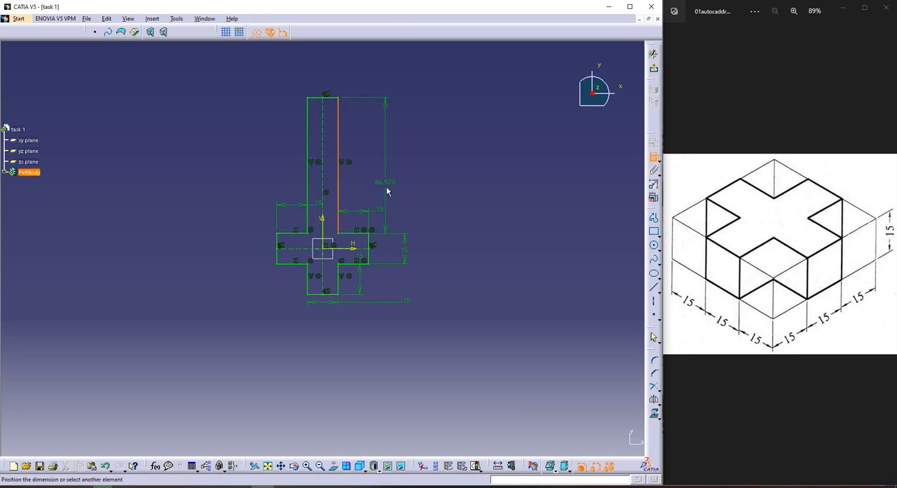
left_click(386, 187)
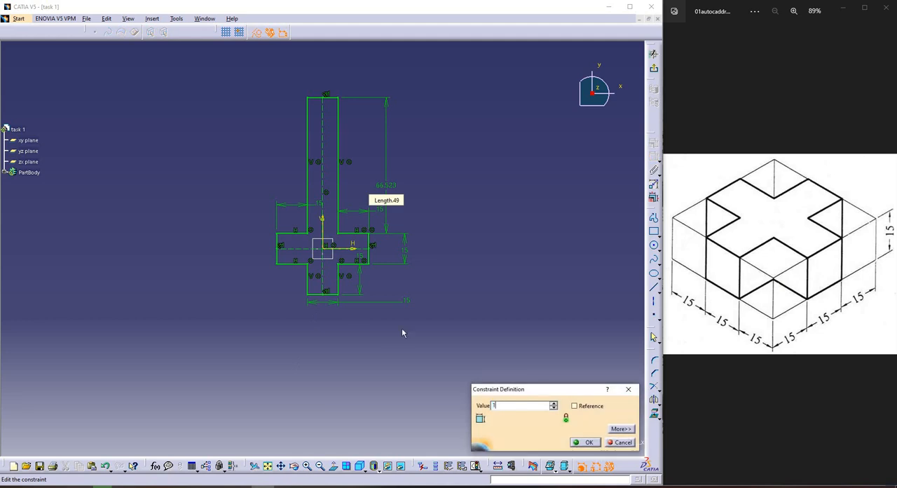
type("15")
key("Return")
Delete the length dimensions of the cross's lower and left arms, and stretch both arms outward
middle_click_drag(432, 273, 433, 279, "ctrl")
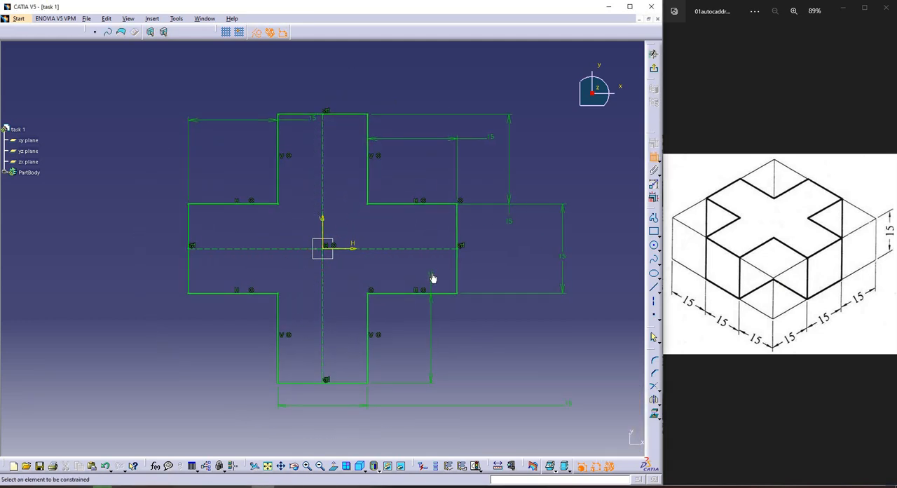
key("Escape")
key("Escape")
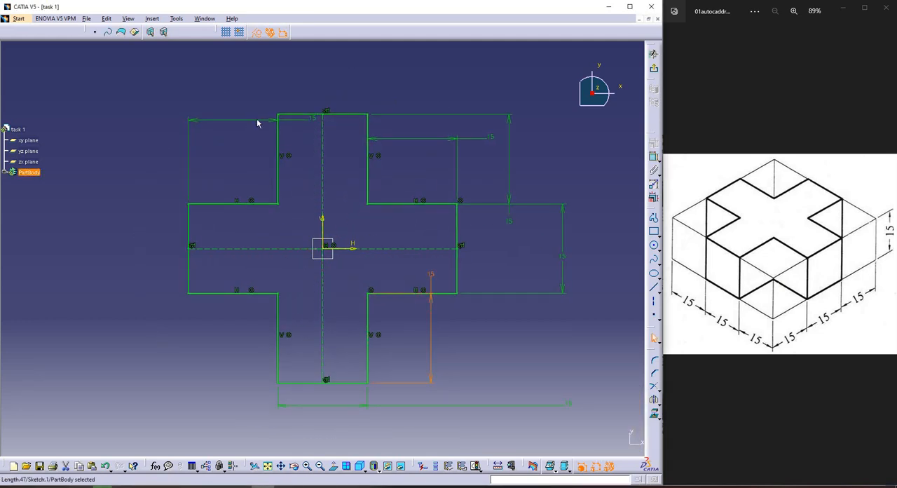
key("Delete")
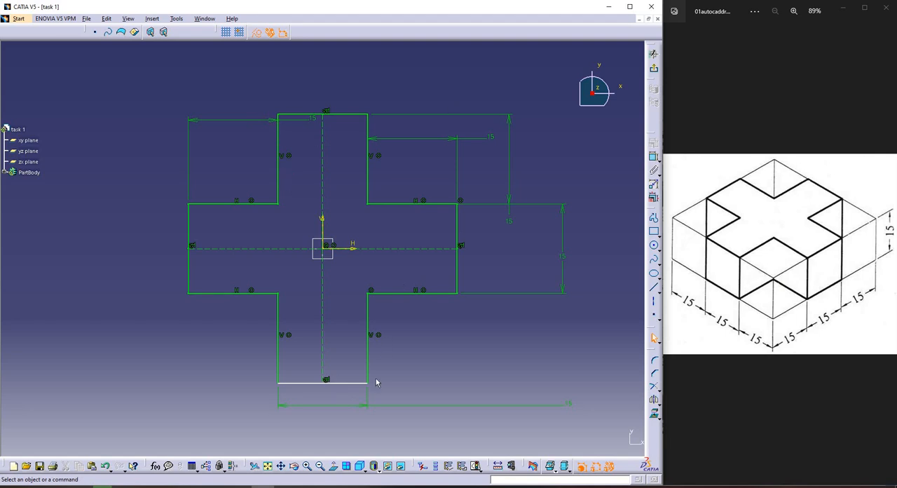
key("ctrl+z")
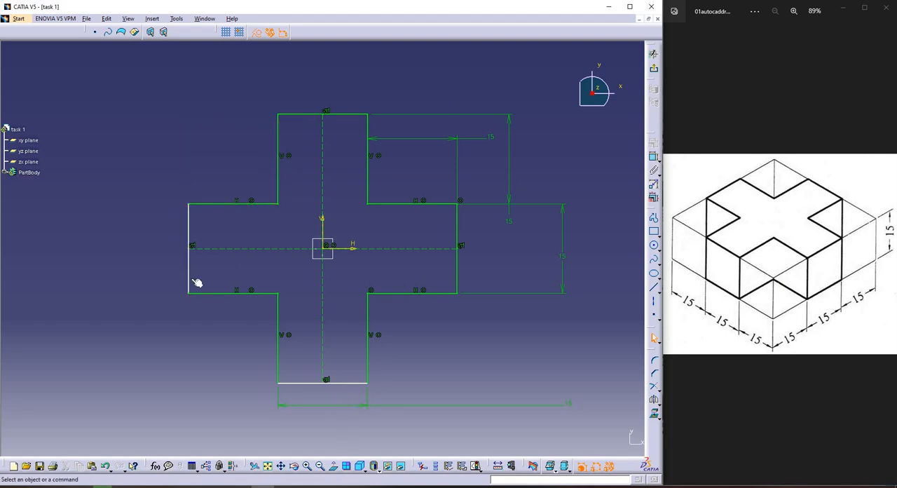
left_click_drag(130, 289, 89, 289)
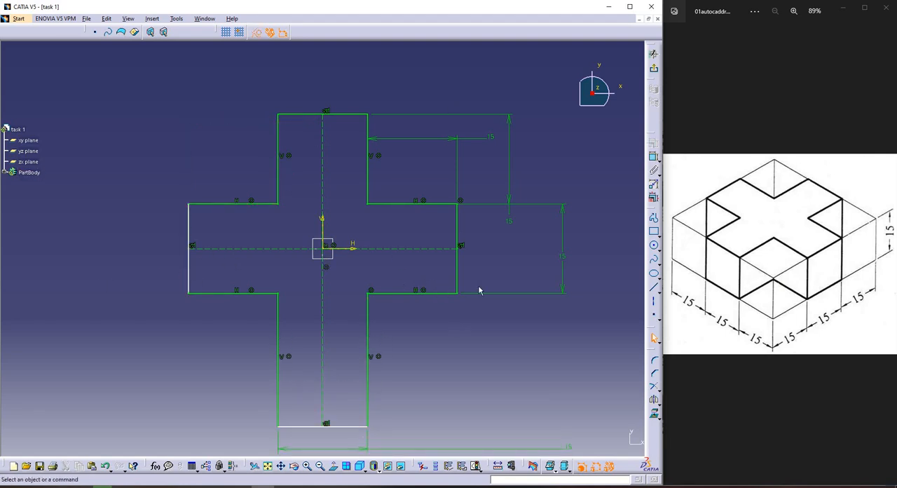
middle_click_drag(443, 313, 404, 241, "ctrl")
Try a length dimension on the vertical end edge of the cross's left arm, and delete it
left_click(653, 156)
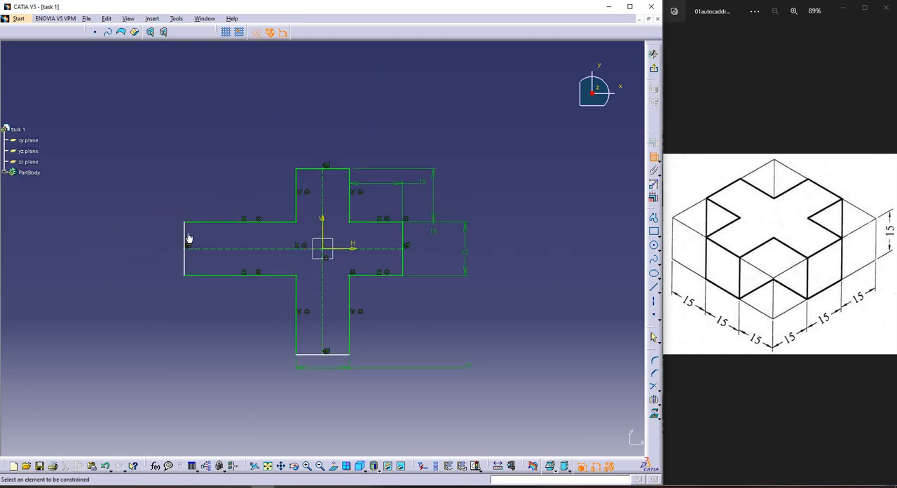
left_click(403, 226)
left_click(185, 245)
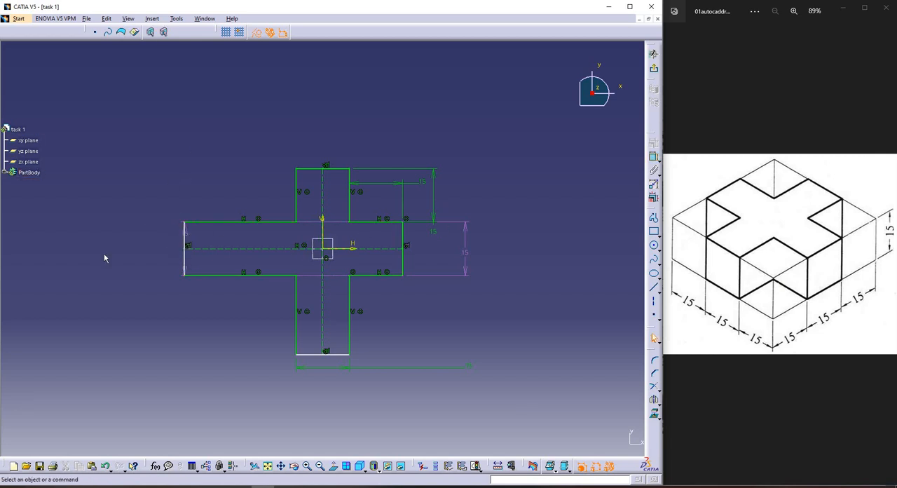
mouse_move(94, 211)
middle_mouse_down("ctrl")
mouse_move(91, 204)
mouse_move(291, 185)
middle_mouse_up("ctrl")
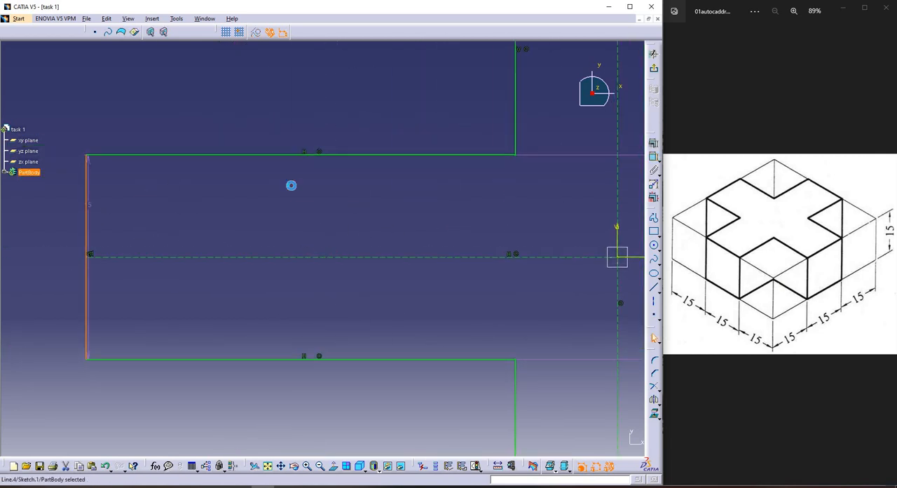
left_click(654, 158)
key("Delete")
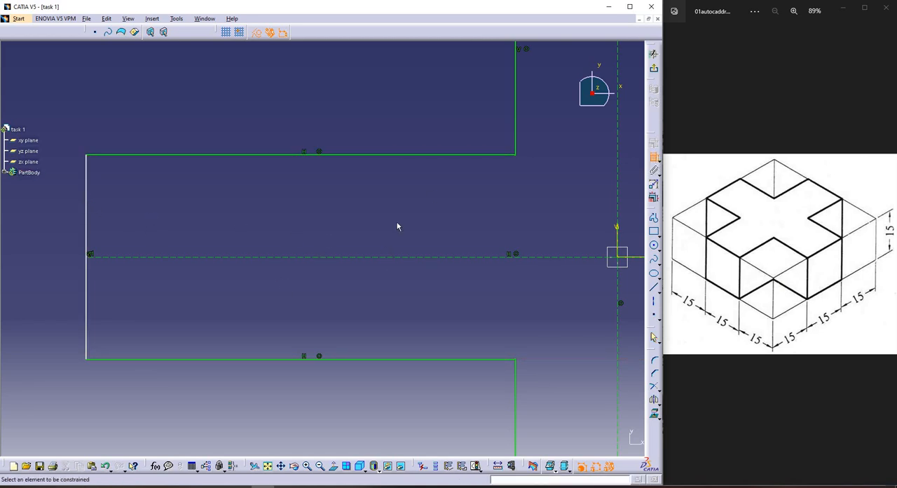
Constrain the vertical end edges of the cross's left and right arms as symmetric about the sketch's vertical axis
left_click(86, 235)
middle_click_drag(473, 211, 439, 255)
middle_click_drag(641, 253, 572, 240)
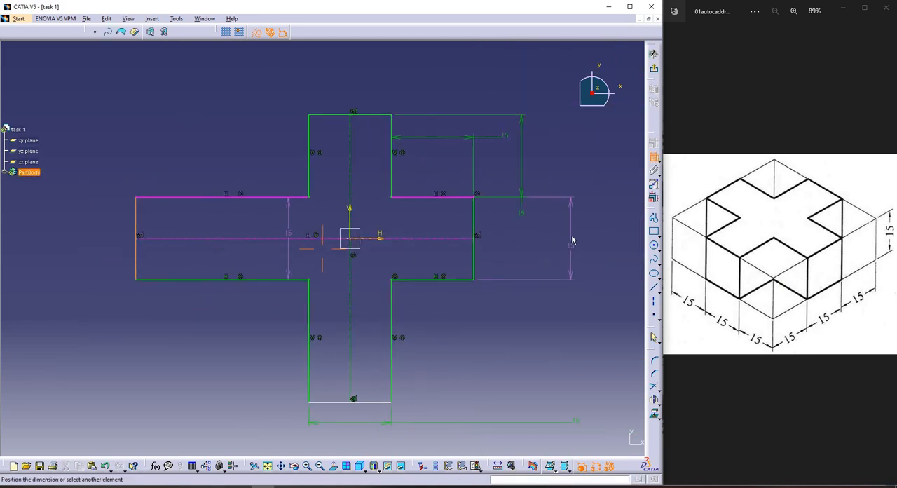
middle_click_drag(474, 219, 421, 182)
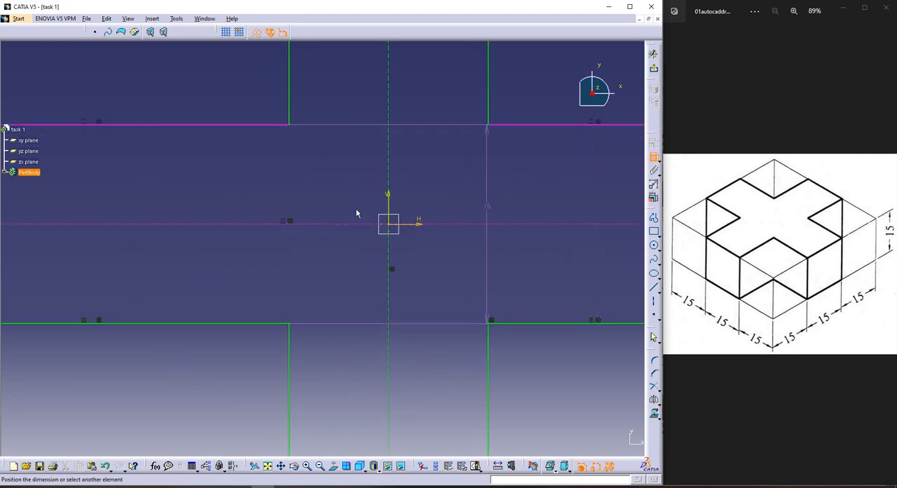
middle_click_drag(340, 205, 120, 232)
left_click(466, 219)
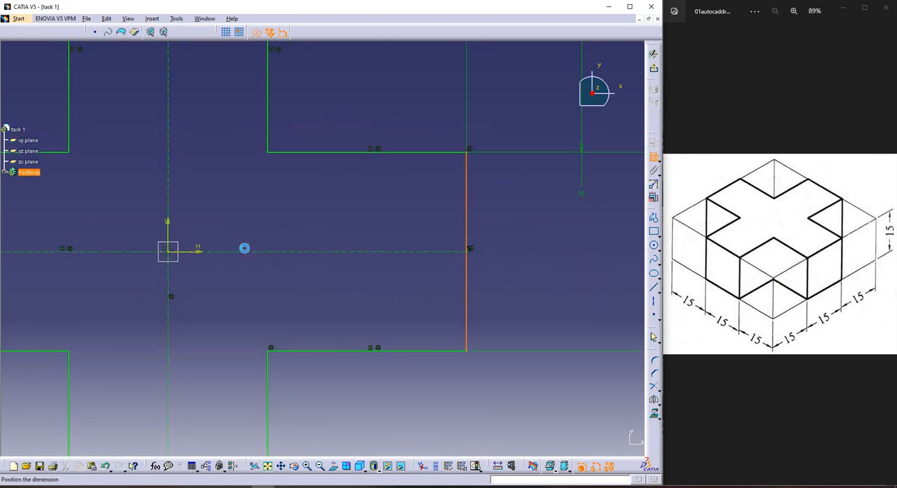
right_click(341, 205)
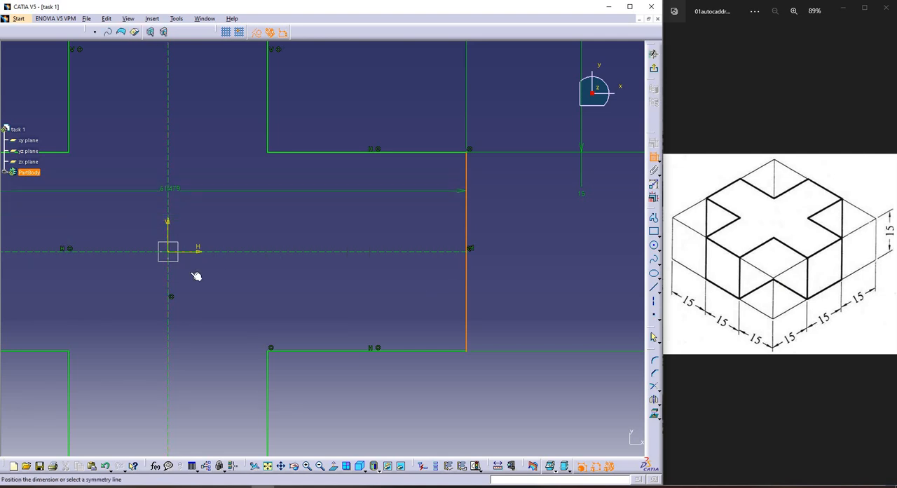
middle_click_drag(176, 311, 208, 232)
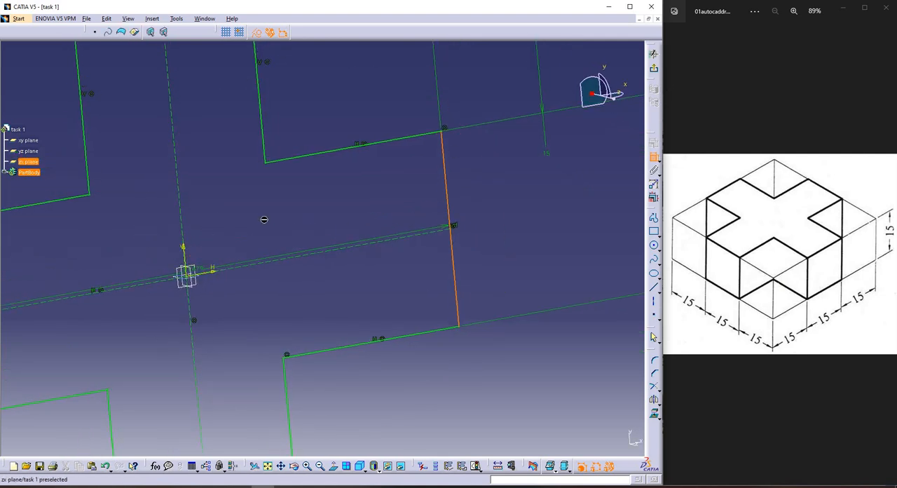
mouse_move(266, 257)
middle_mouse_down()
mouse_move(317, 237)
mouse_move(324, 150)
middle_mouse_up()
Constrain the horizontal end edges of the cross's lower and upper arms as symmetric about the sketch's horizontal axis
left_click(347, 370)
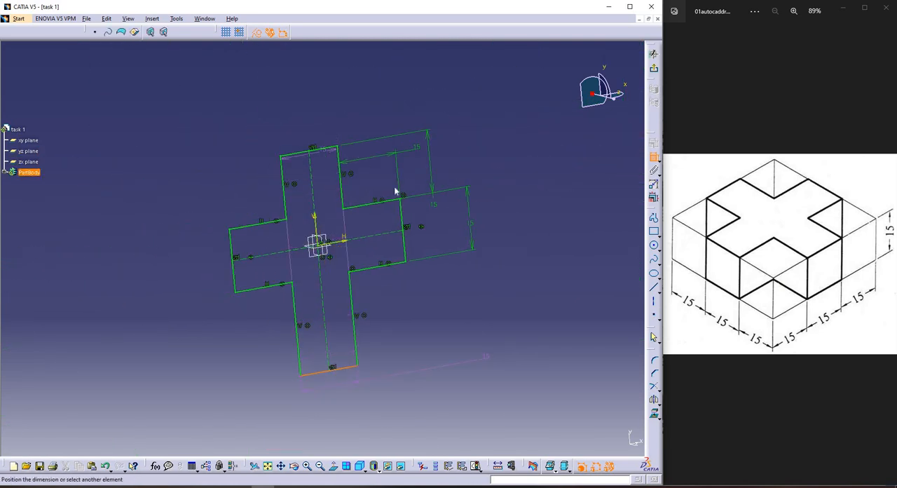
right_click(368, 230)
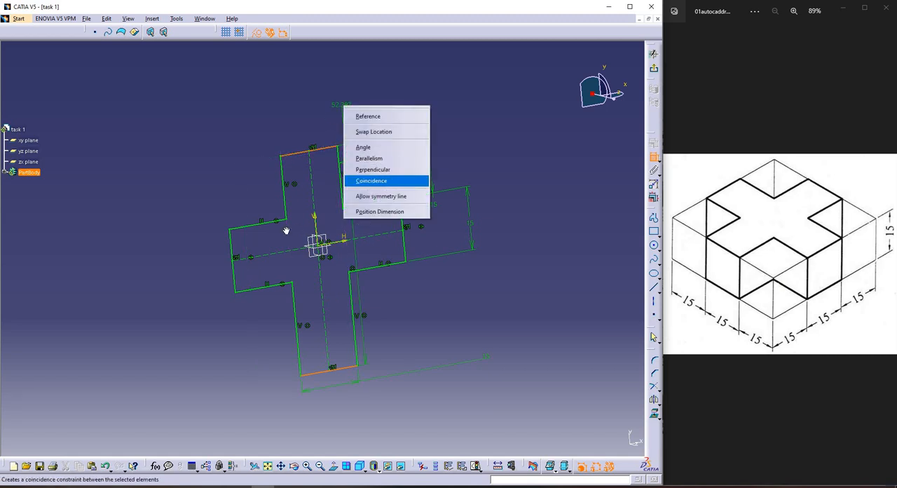
left_click(379, 194)
left_click(313, 199)
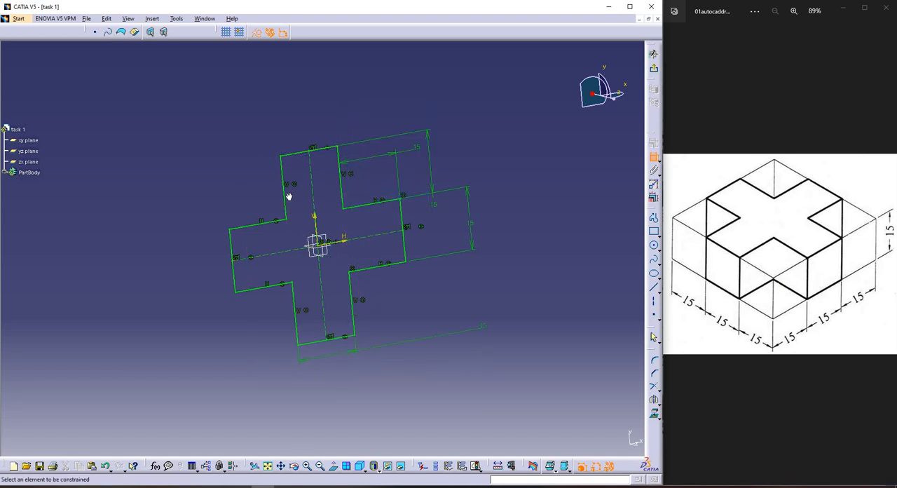
Exit the cross sketch to the 3D part and try a pad with a length of 15 mm
mouse_move(288, 197)
middle_mouse_down()
mouse_move(298, 242)
mouse_move(309, 186)
mouse_move(310, 195)
mouse_move(292, 202)
mouse_move(289, 191)
middle_mouse_up()
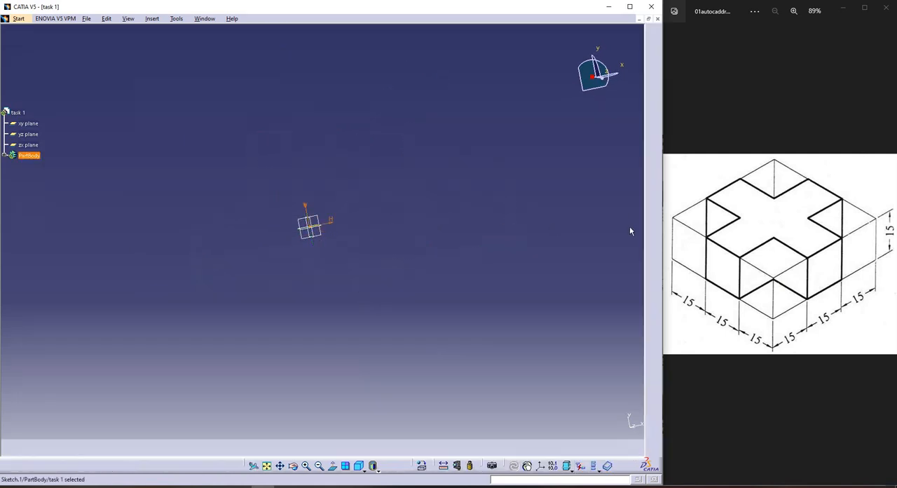
left_click(643, 394)
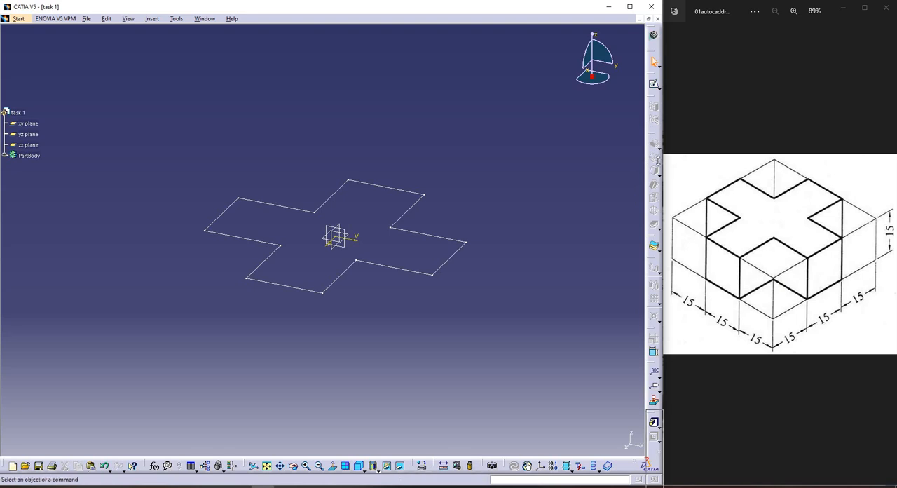
left_click_drag(659, 160, 653, 190)
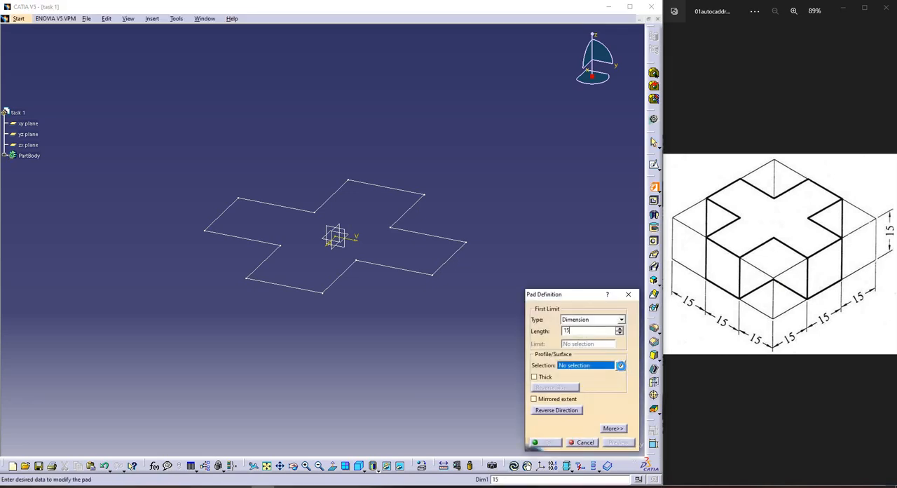
left_click(620, 365)
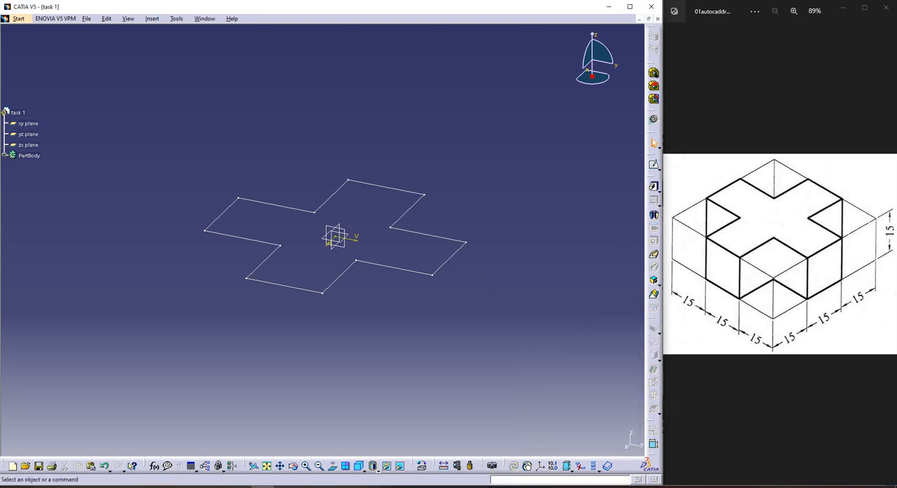
Pad the cross sketch 15 mm, checking its profile sketch and previewing the solid before confirming
left_click(653, 186)
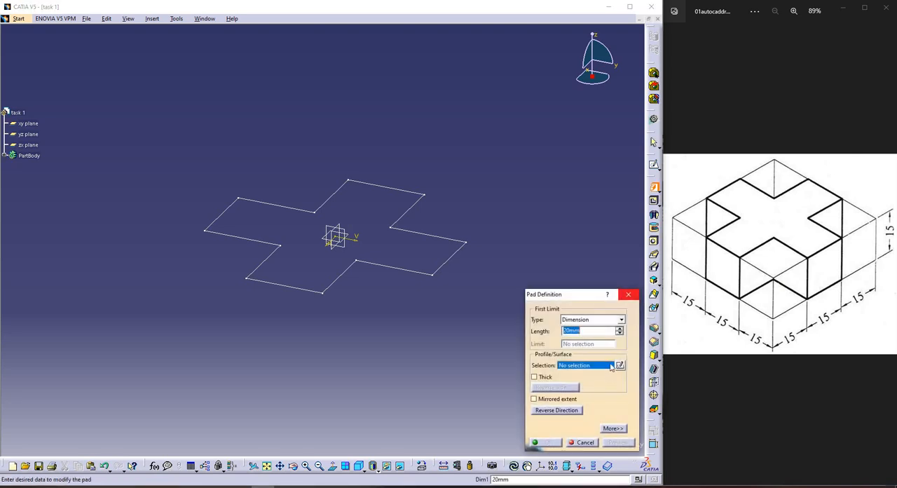
type("15")
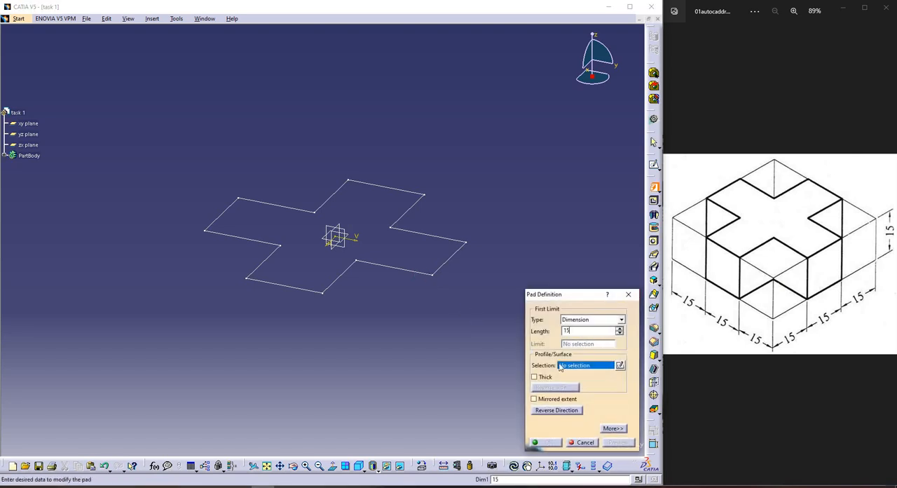
left_click(579, 369)
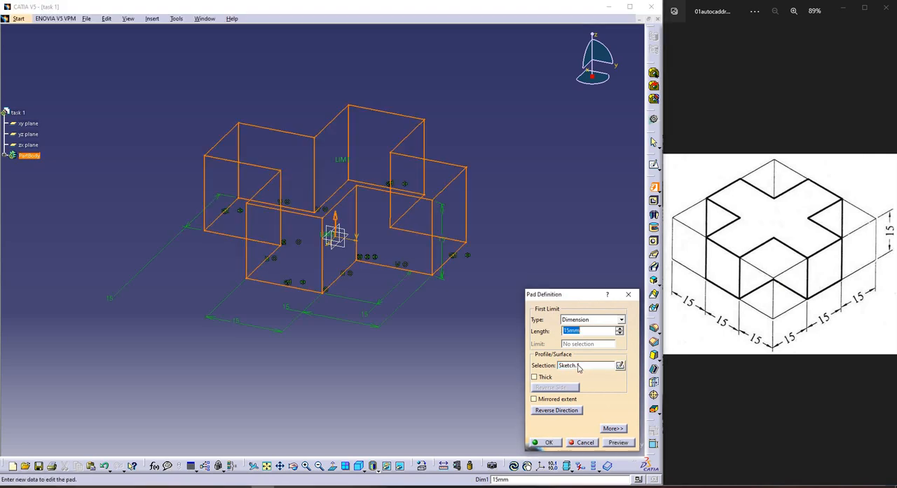
left_click(576, 366)
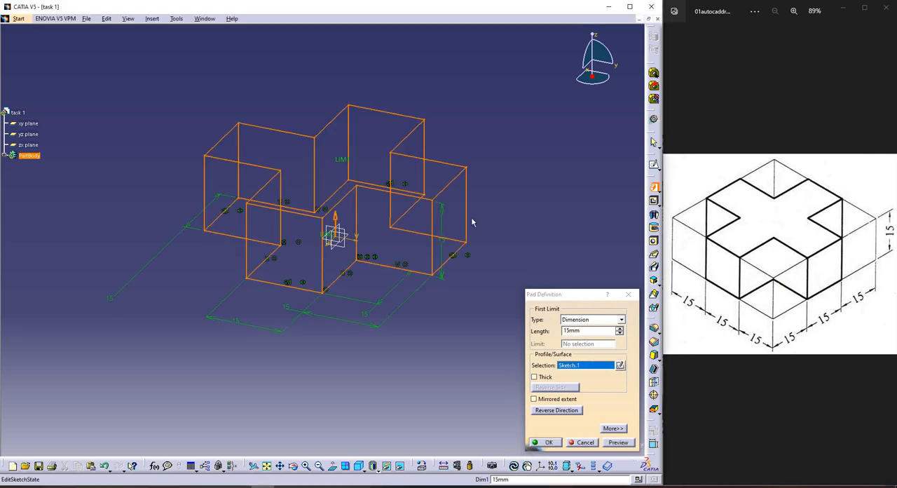
left_click(620, 365)
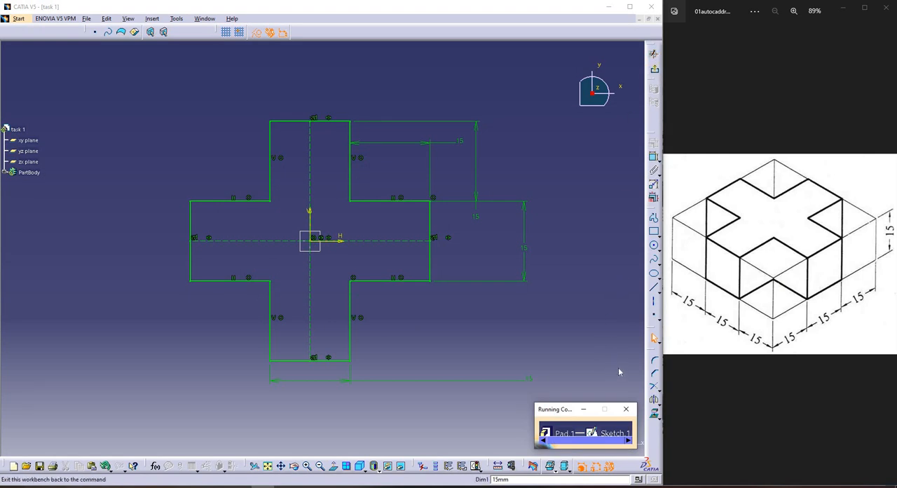
left_click(654, 338)
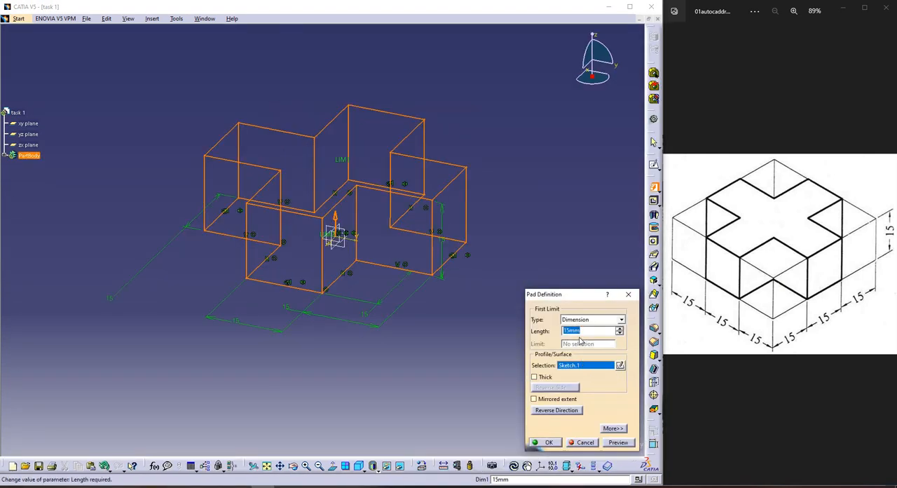
left_click(624, 441)
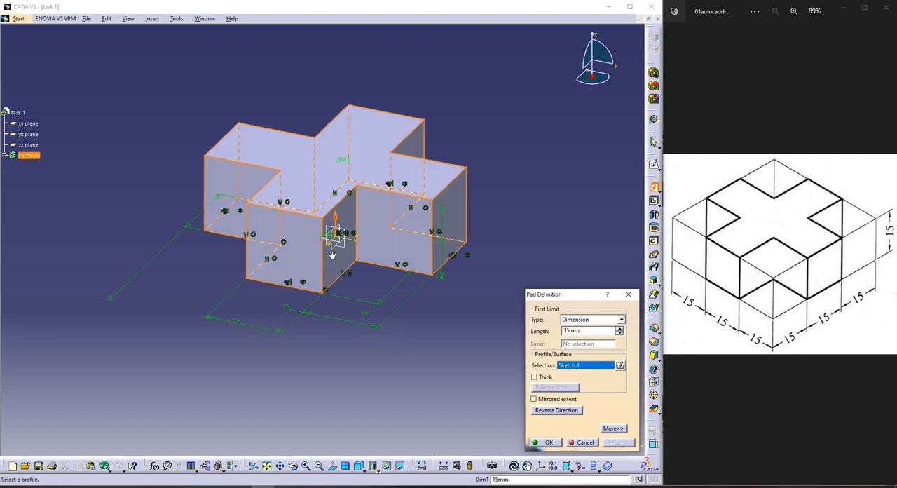
key("Return")
Orient the cross-shaped block in the standard isometric view
middle_click_drag(325, 248, 324, 140)
middle_click_drag(321, 352, 361, 476)
middle_click_drag(227, 216, 375, 389)
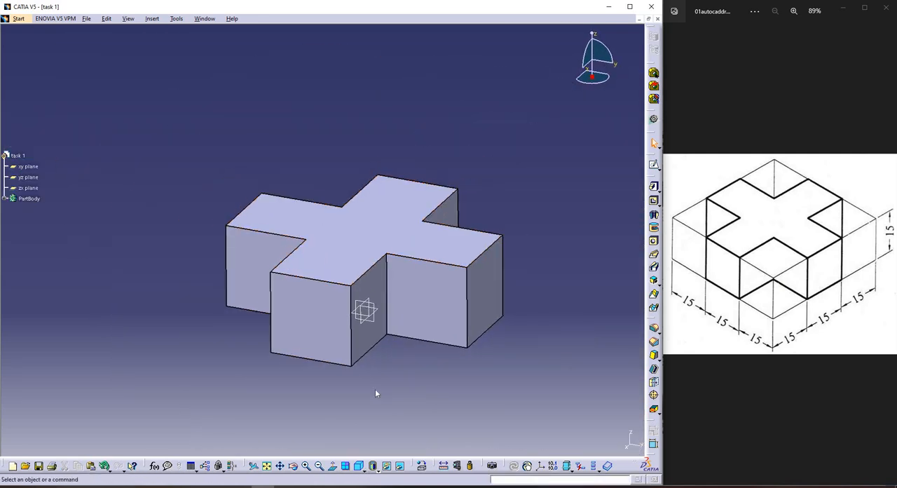
left_click(364, 471)
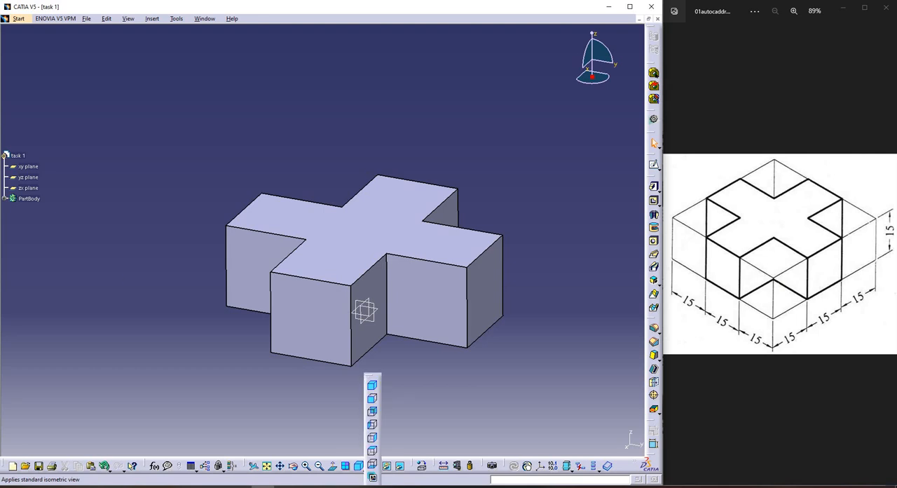
Expand the PartBody down to the pad's sketch, open that sketch for inspection, and exit it
left_click(5, 199)
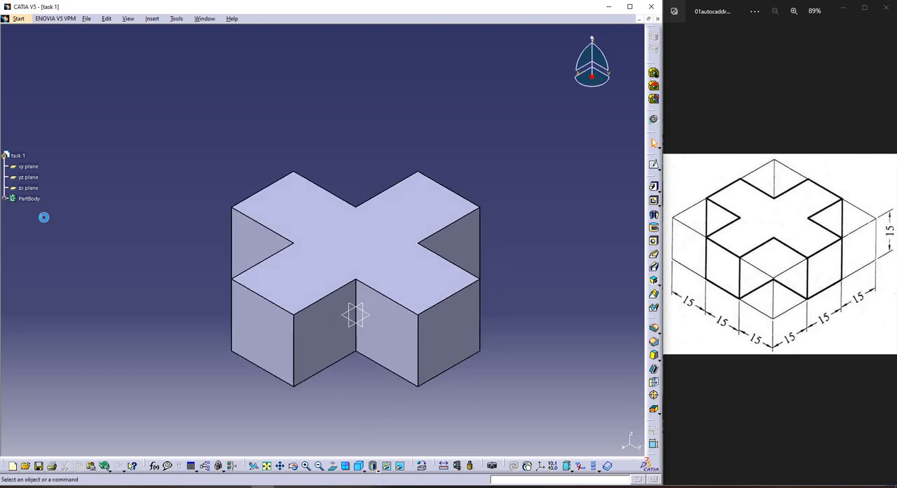
left_click(234, 251)
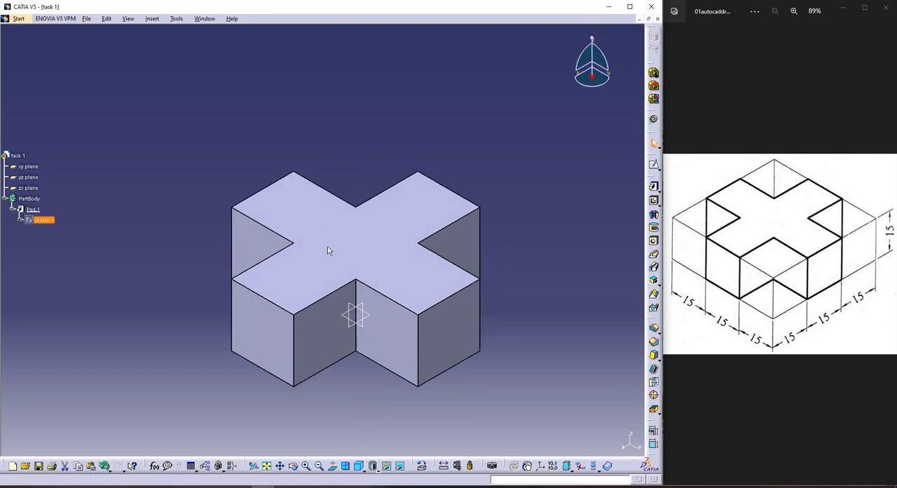
double_click(43, 220)
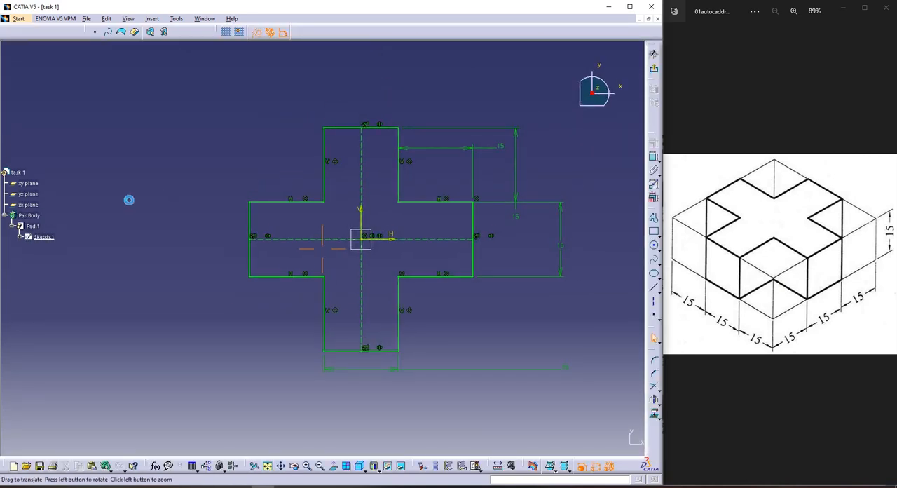
left_click(655, 68)
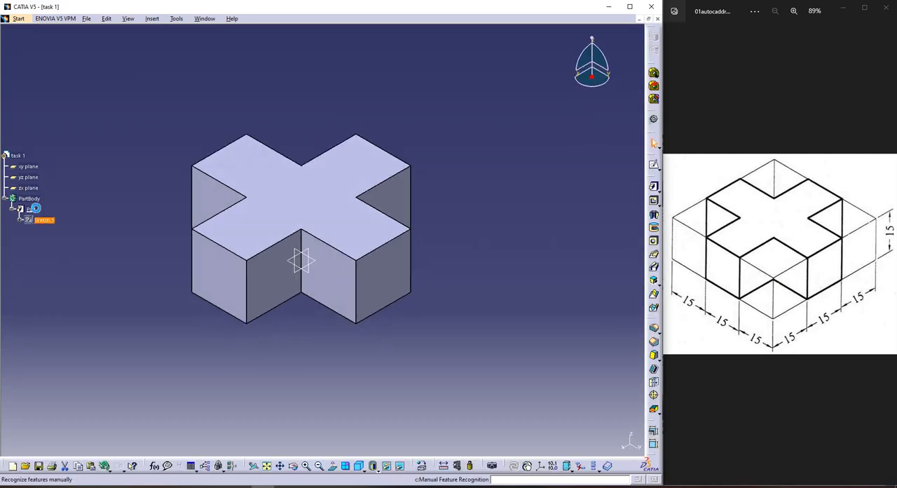
Try a length of 30 mm for the cross's pad, and set it back to 15 mm
double_click(32, 208)
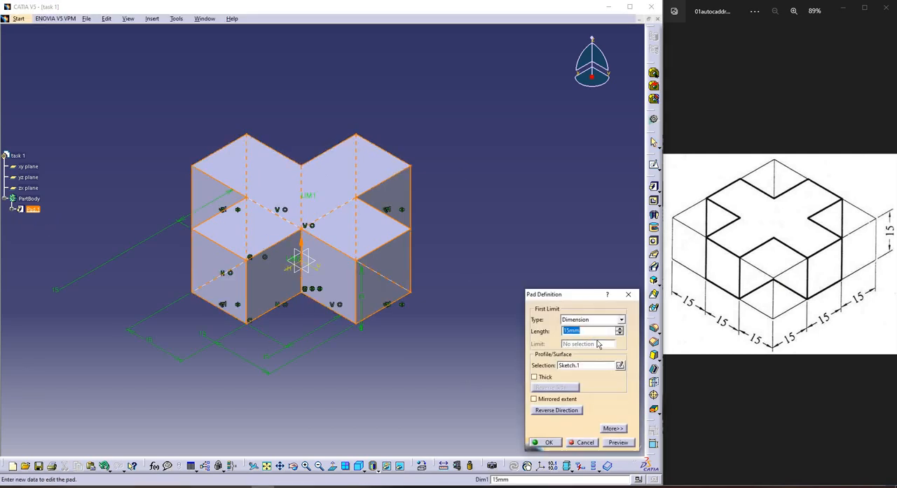
type("30")
key("Return")
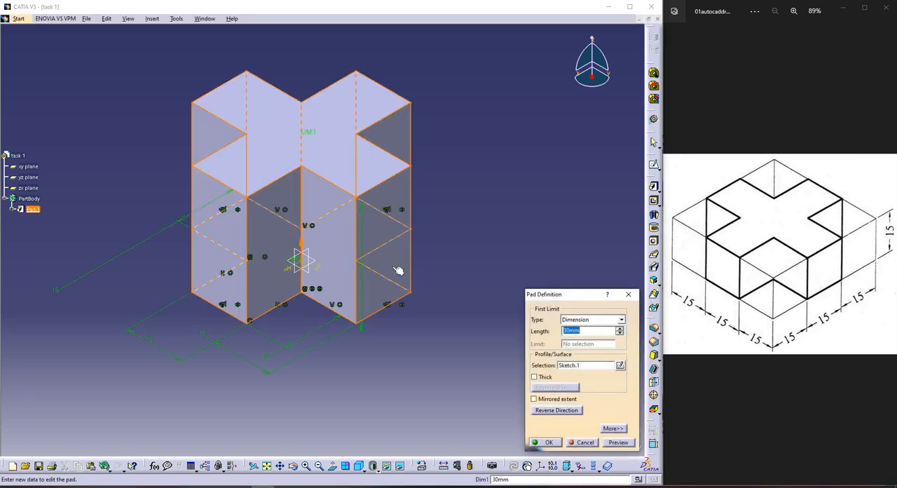
type("15")
key("Return")
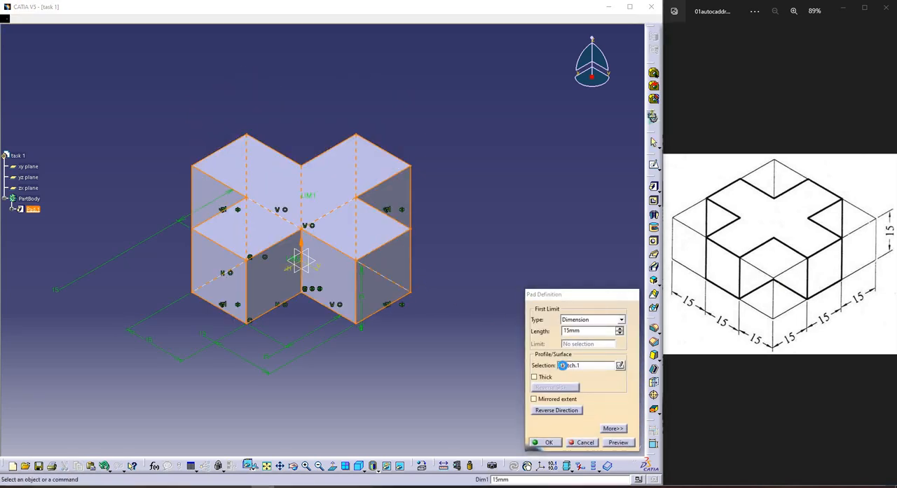
From the pad definition, open its profile sketch, set the cross's lower arm width to 60 mm, and return to the pad
left_click(565, 369)
double_click(566, 369)
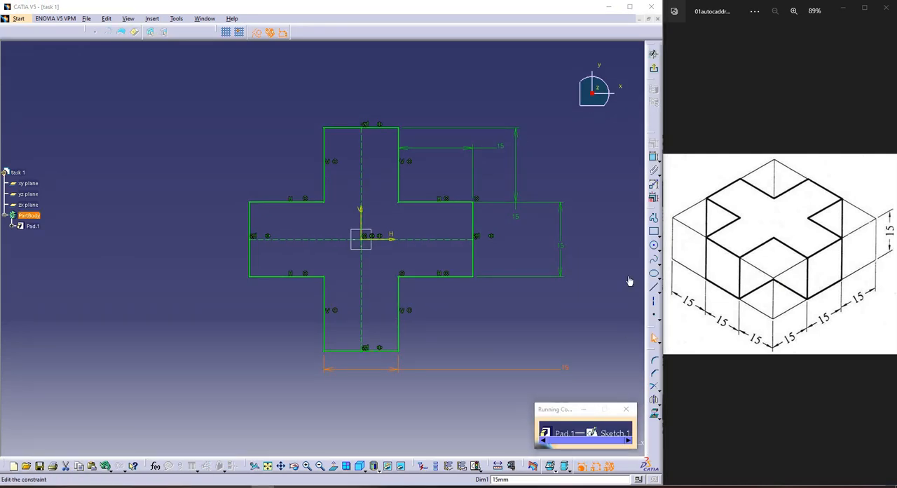
key("Return")
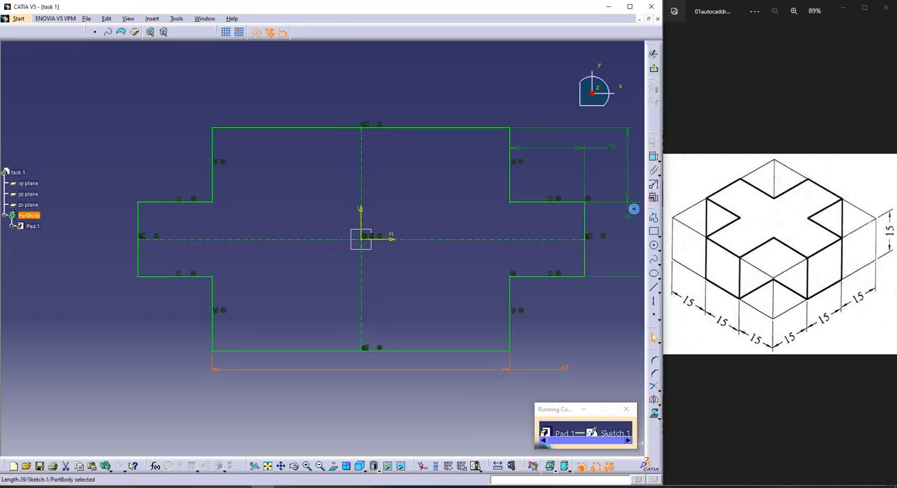
left_click(553, 434)
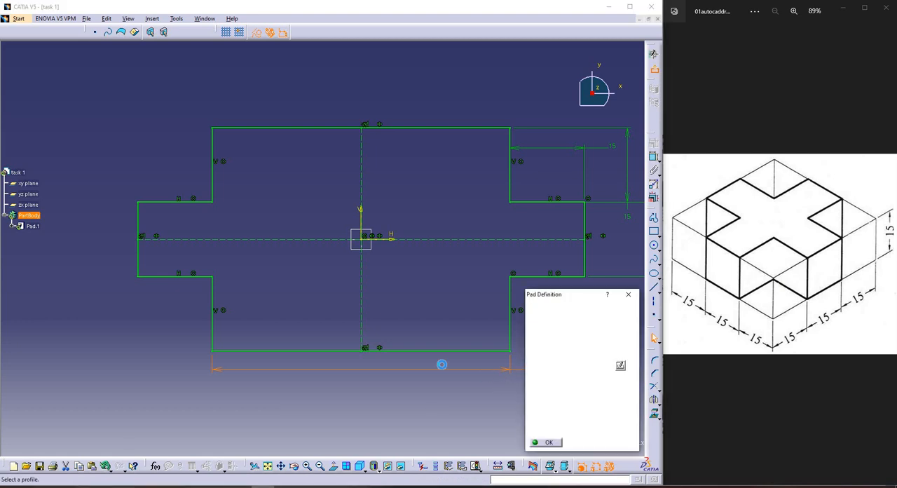
key("Return")
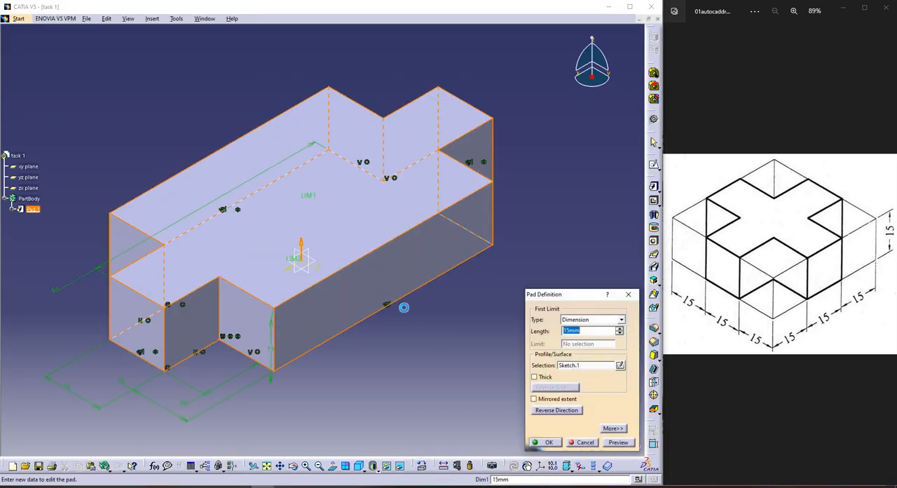
Set the cross's lower arm width to 15 mm in the pad's profile sketch, and confirm the pad
left_click(620, 365)
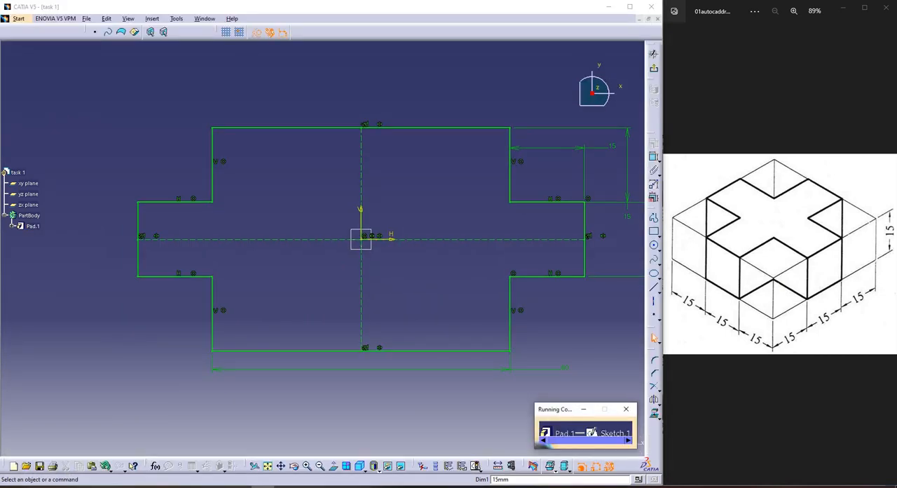
double_click(566, 366)
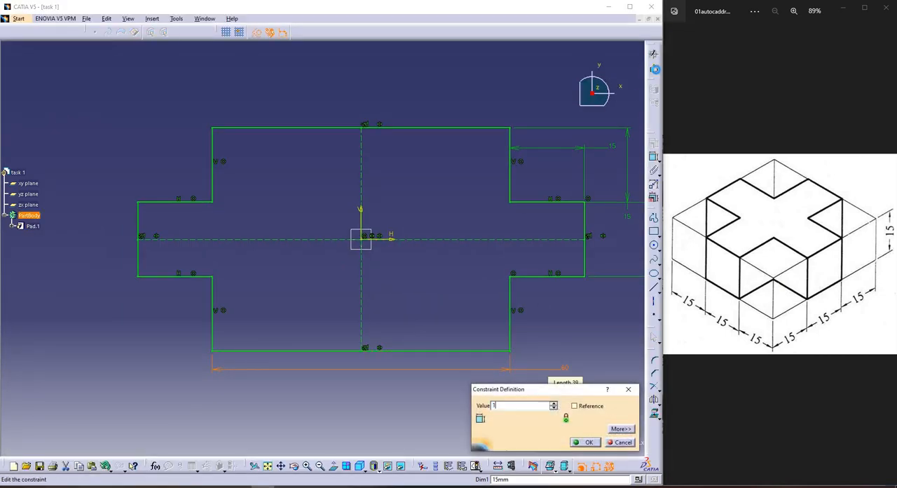
type("15")
key("Return")
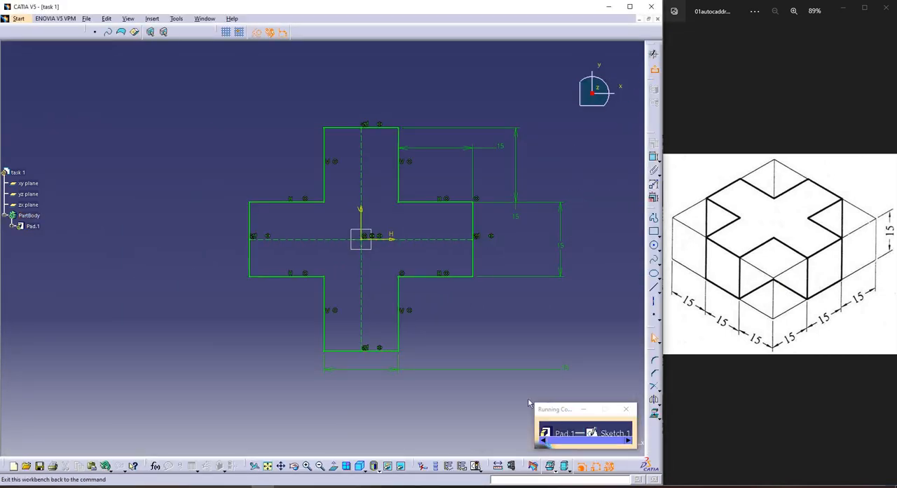
left_click(653, 54)
left_click(545, 442)
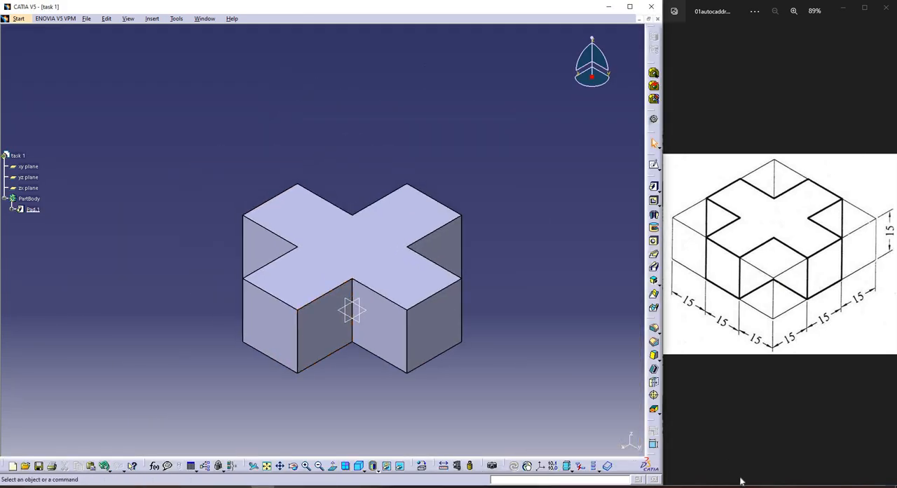
left_click(778, 482)
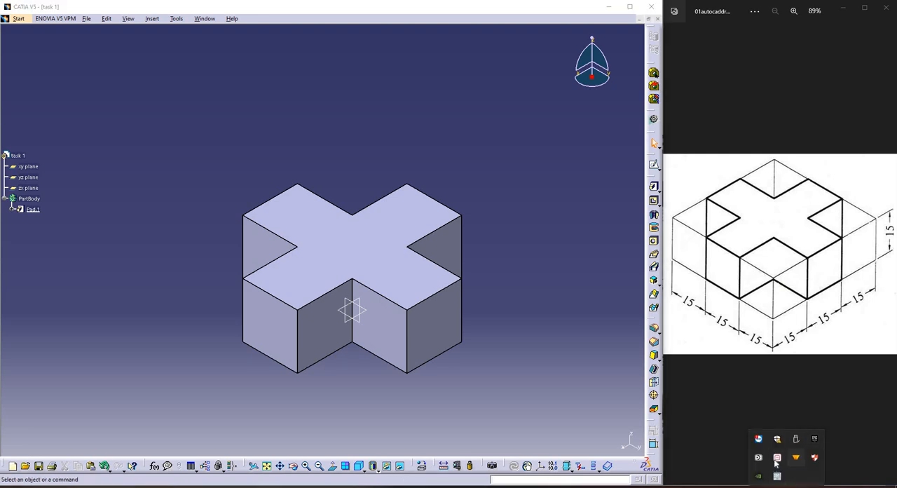
right_click(778, 457)
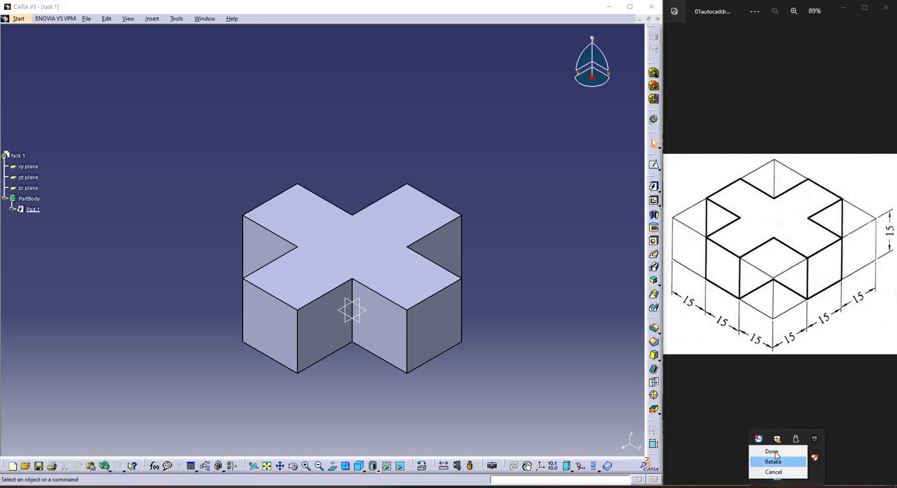